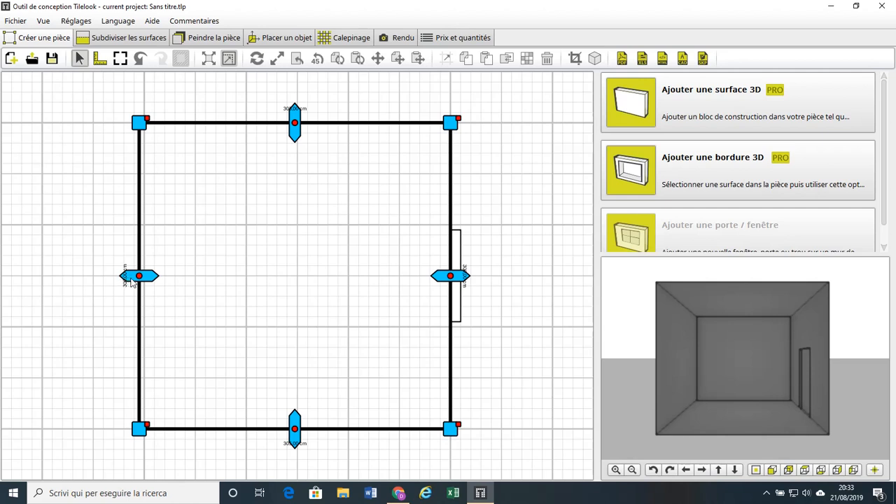
- Widen the room by moving the left wall outward, and shift that wall a further -20 cm horizontally
left_click_drag(131, 280, 62, 281)
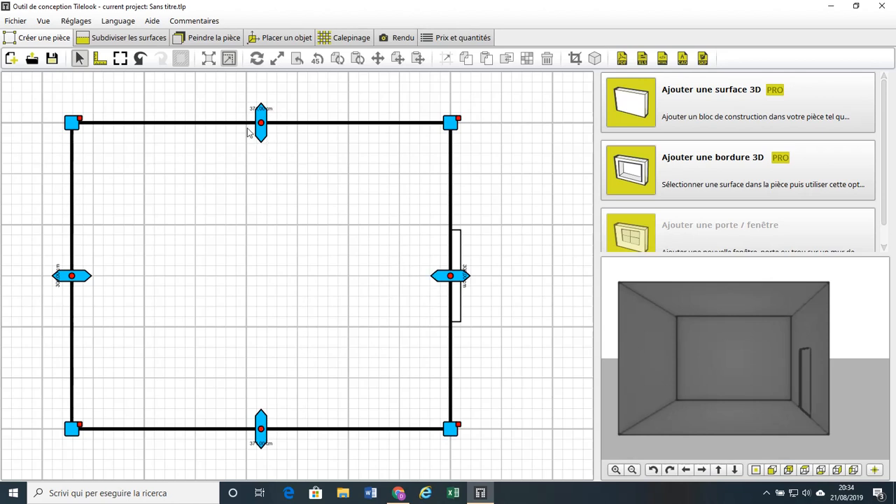
right_click(73, 277)
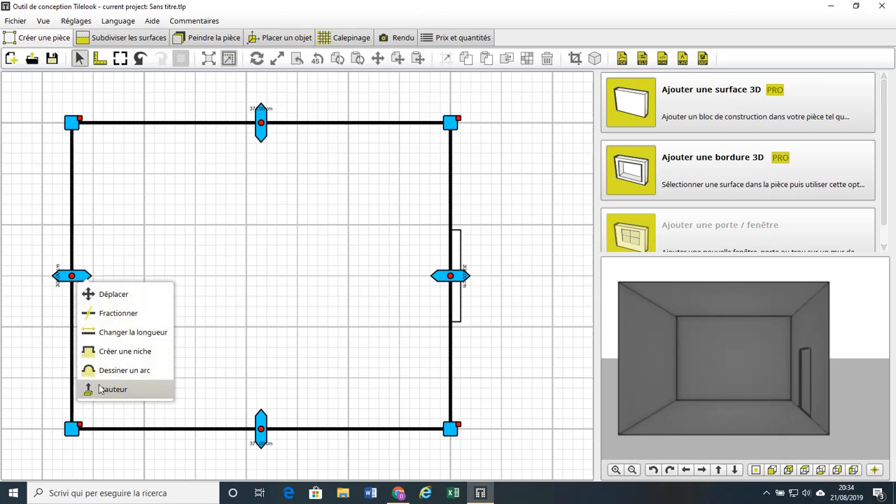
left_click(106, 297)
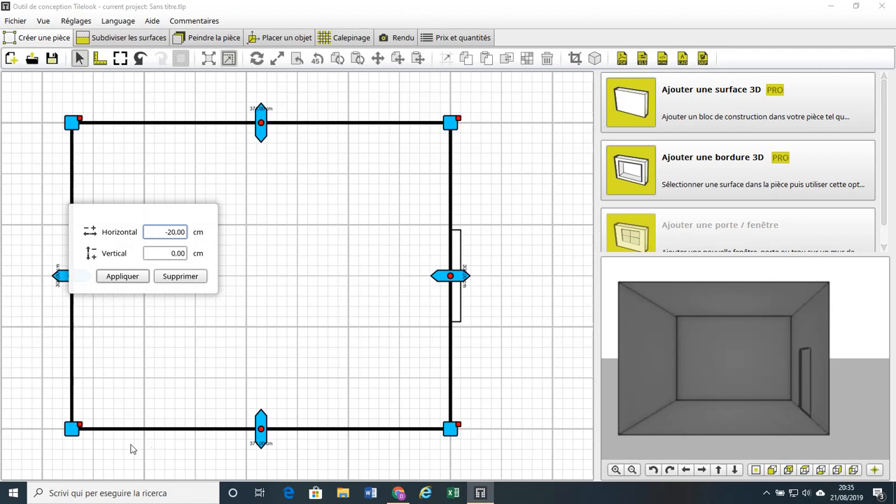
left_click(134, 279)
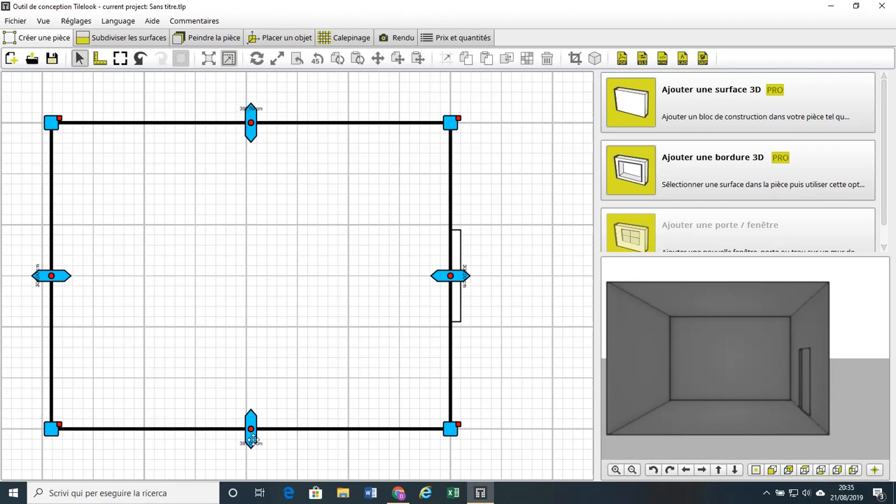
- Move the left wall back toward the room's interior by 20 cm horizontally
right_click(54, 278)
left_click(73, 295)
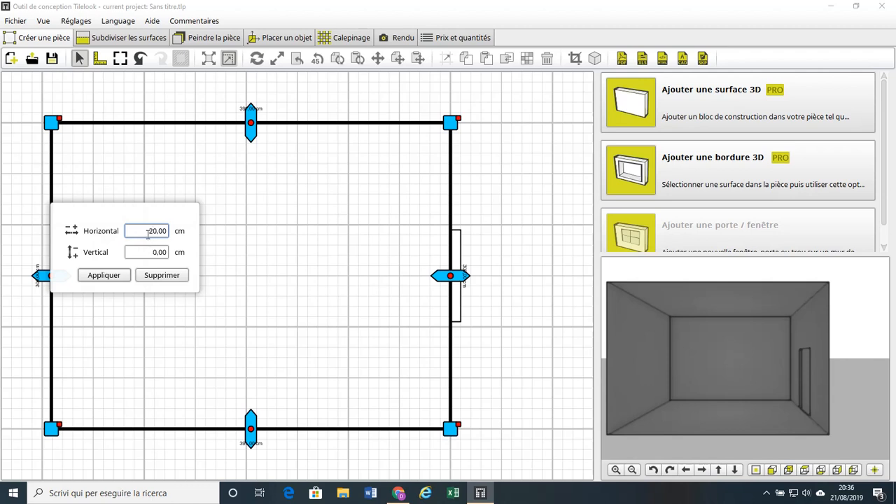
left_click(97, 277)
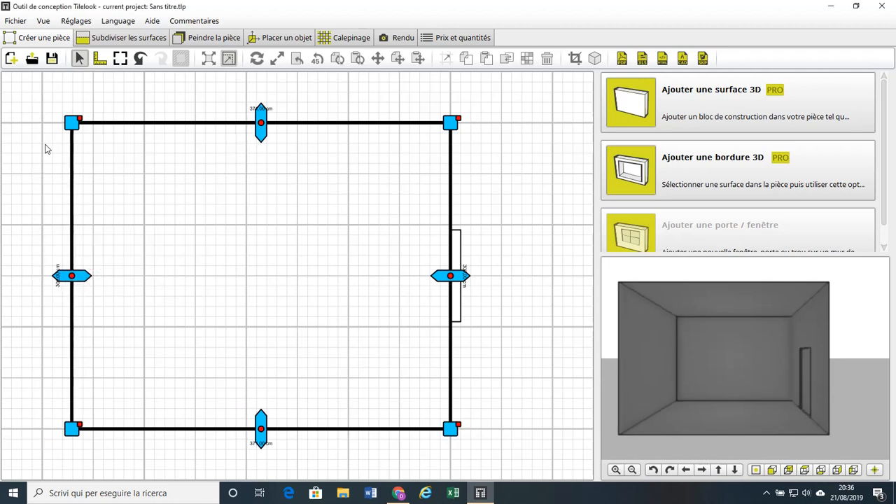
- Split the left wall into 4 subdivisions, and offset its third segment from the top outward and its topmost segment inward
left_click(73, 278)
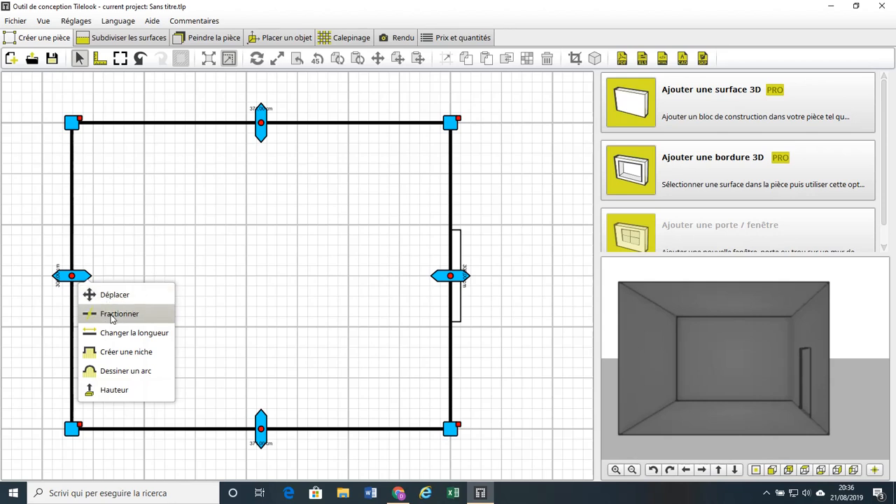
left_click(106, 319)
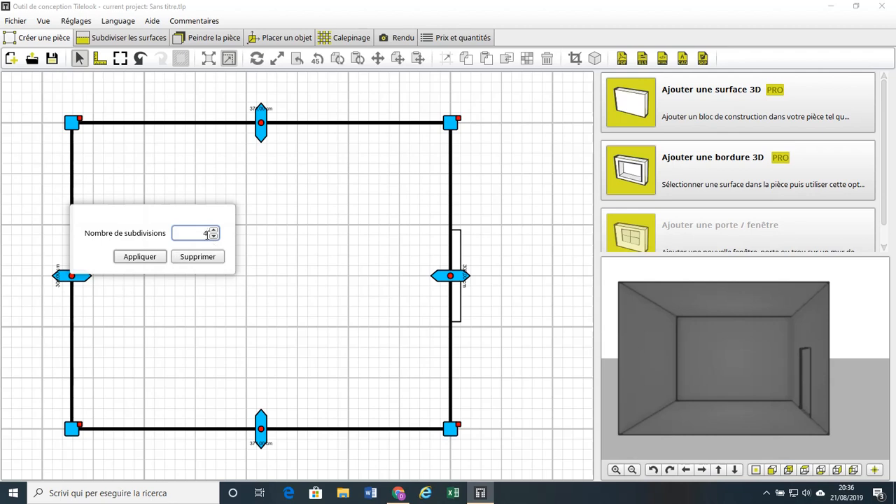
left_click(147, 257)
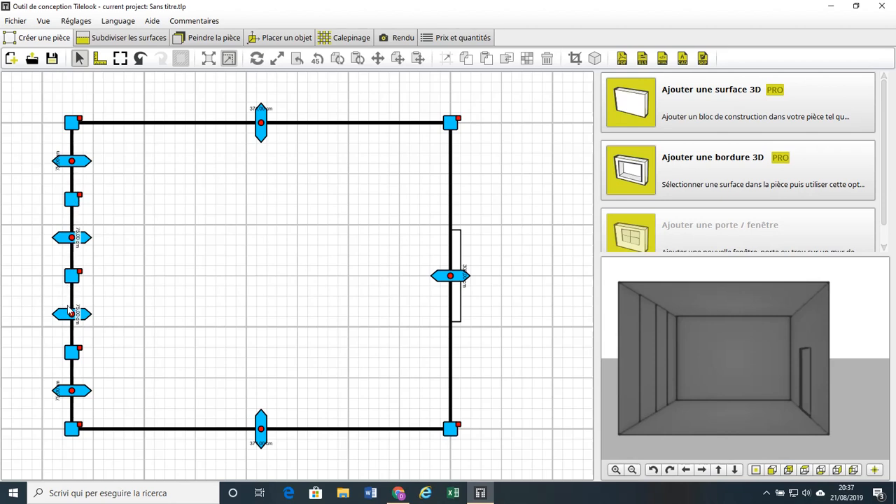
left_click_drag(65, 318, 20, 317)
left_click_drag(84, 164, 117, 170)
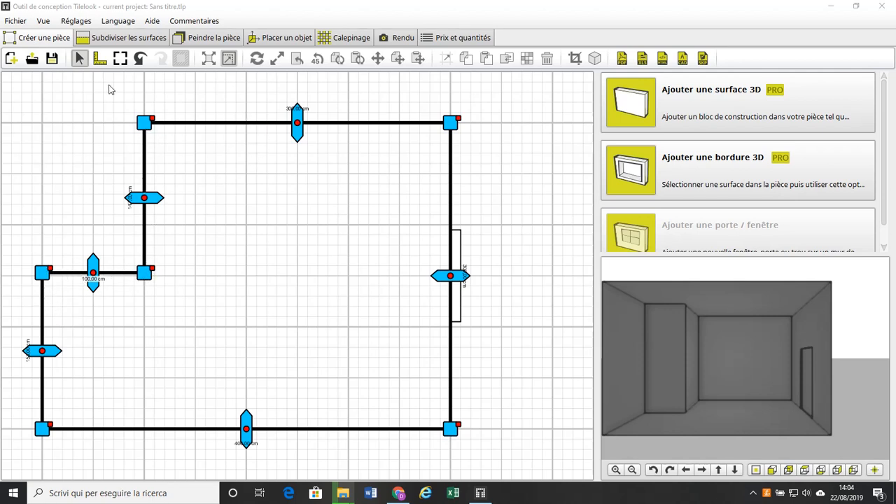
left_click(343, 40)
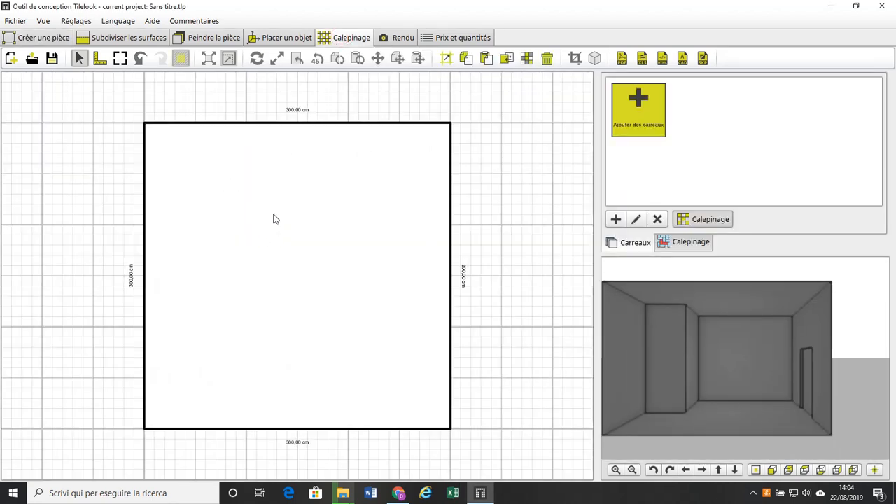
left_click(275, 40)
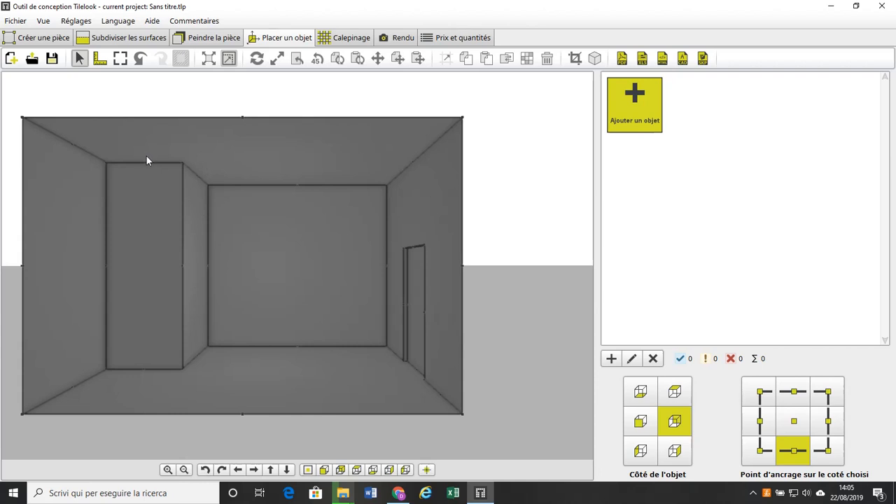
left_click(54, 41)
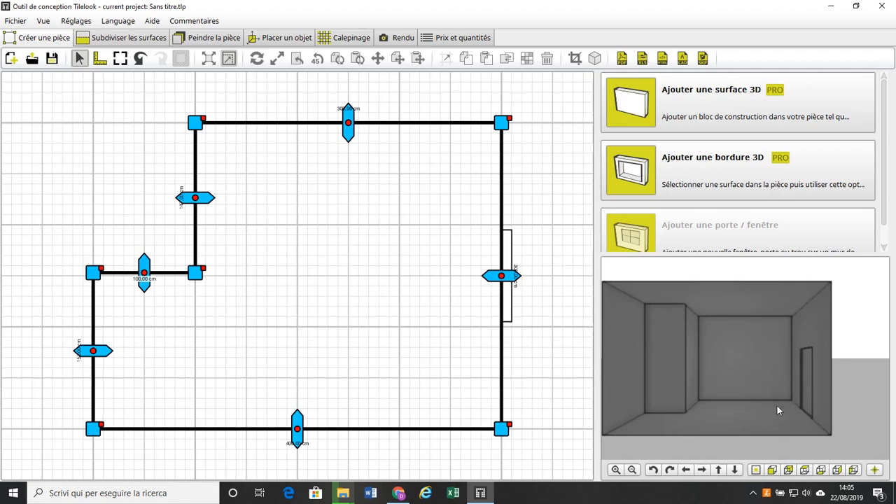
left_click(800, 322)
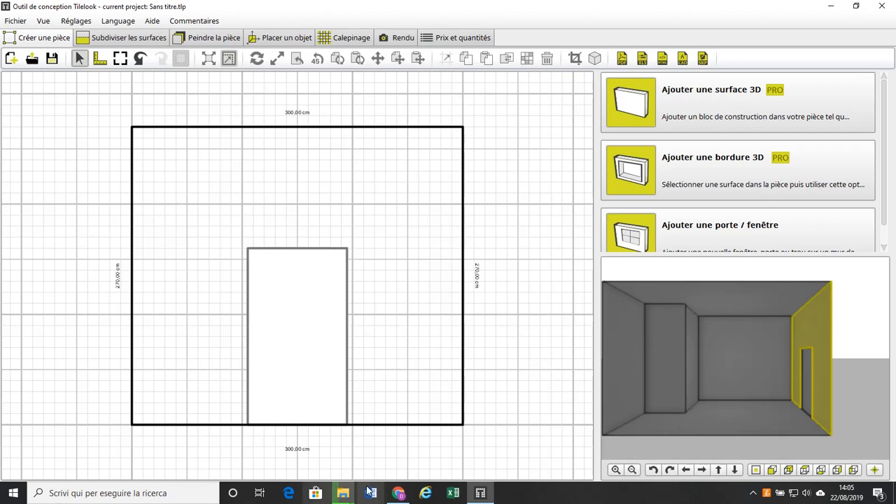
- Select the outer left wall and start a new opening on it with the type Fenêtre
left_click(617, 352)
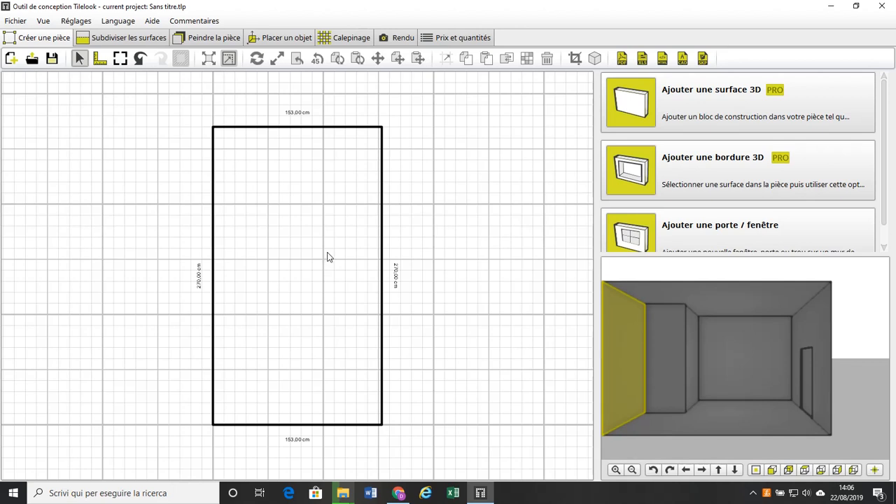
scroll(670, 172, "down", 1)
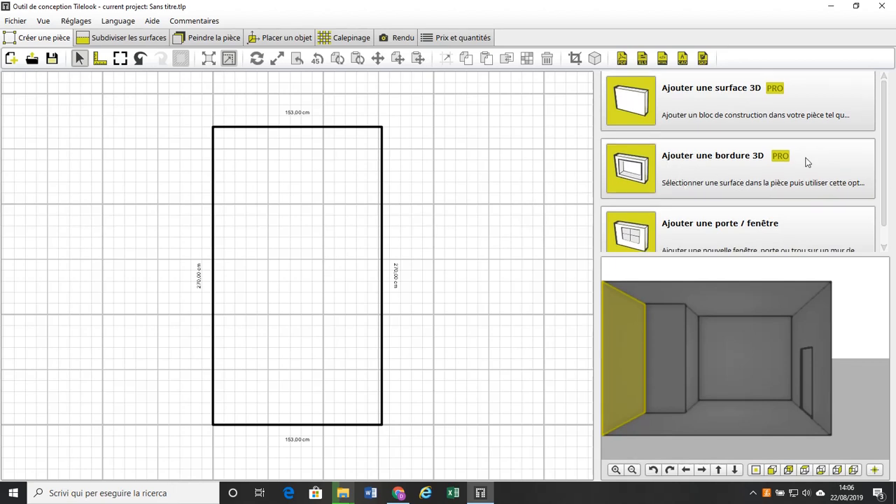
scroll(885, 187, "down", 1)
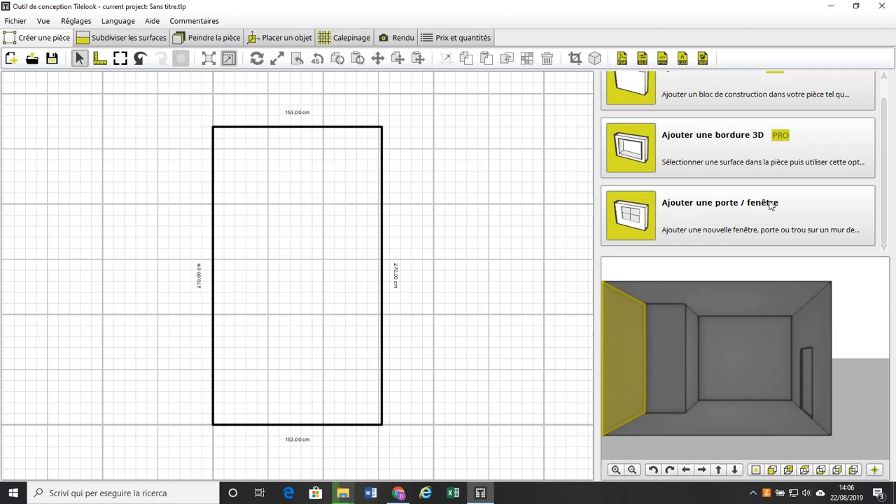
left_click(639, 217)
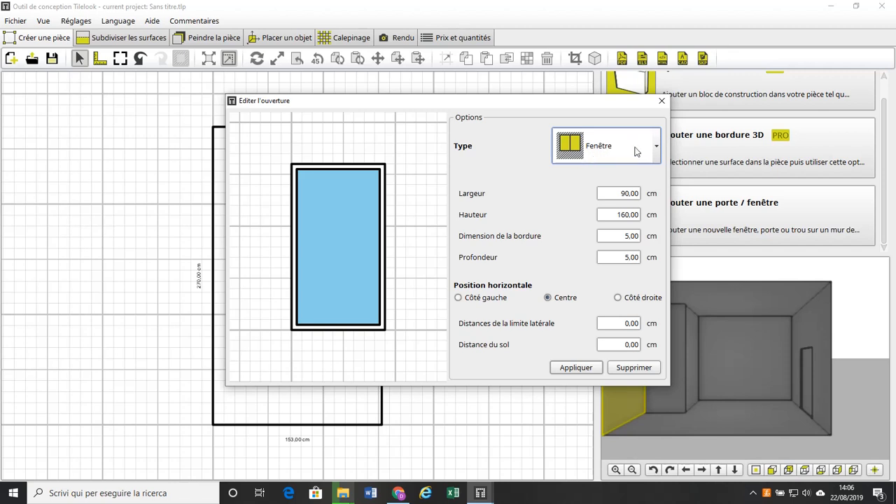
left_click(657, 145)
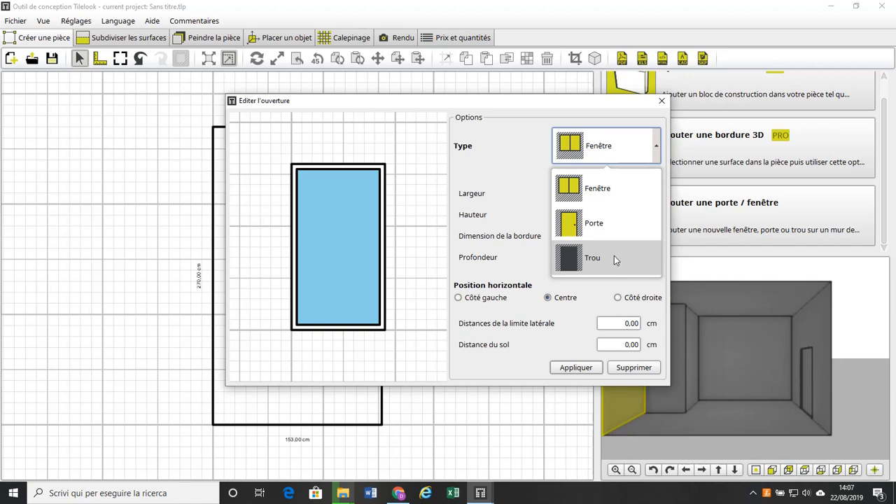
left_click(593, 193)
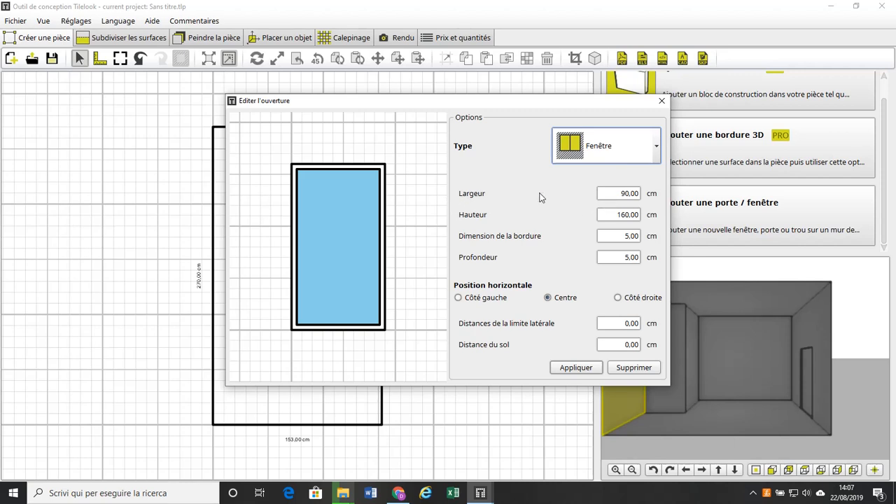
- Set the window's height to 150 cm, place it from the Côté gauche at 20 cm laterally and 70 cm above the floor, and apply
left_click(627, 215)
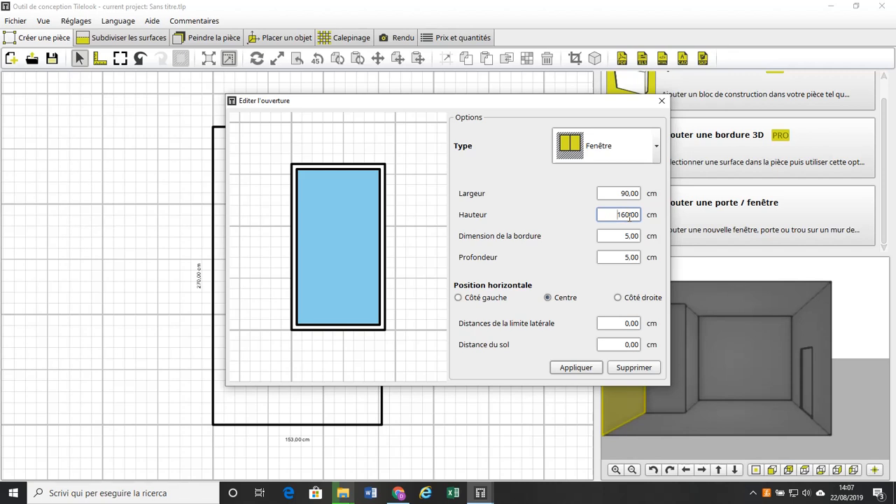
type("150")
key("Delete")
key("Delete")
left_click(459, 298)
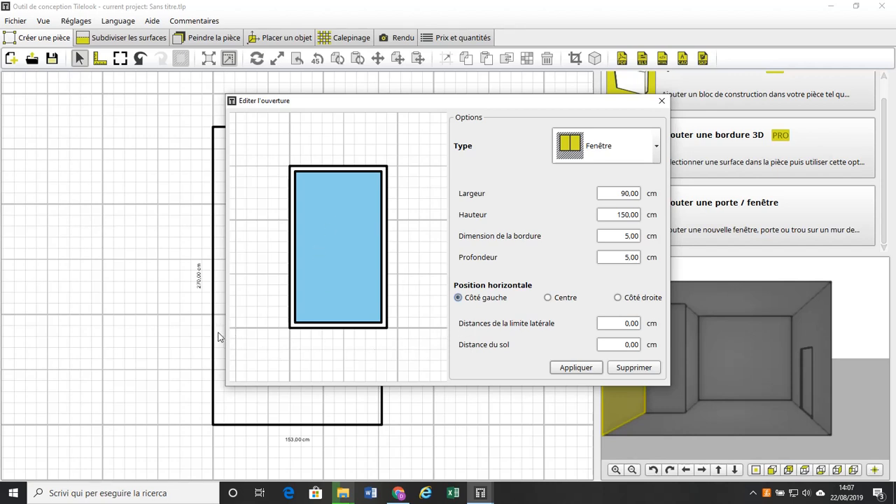
left_click(626, 323)
left_click(622, 344)
left_click(579, 367)
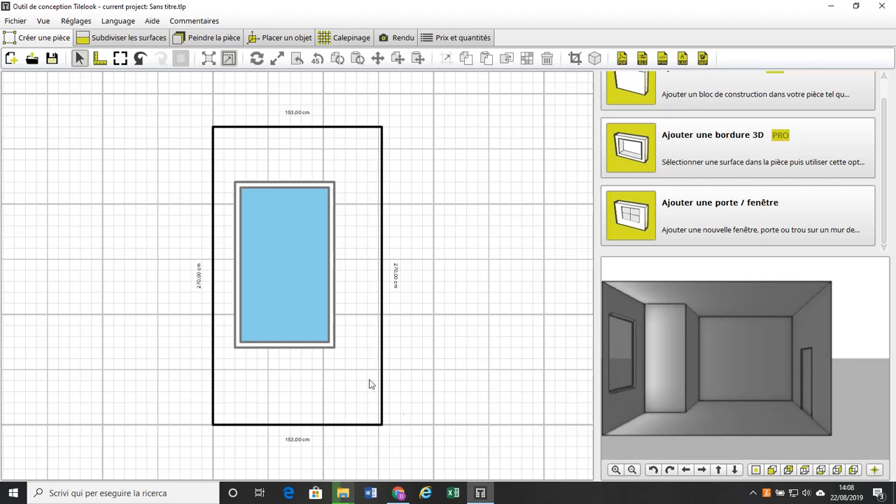
- Reposition the window freehand on the left wall, slightly toward the wall's center
left_click(303, 320)
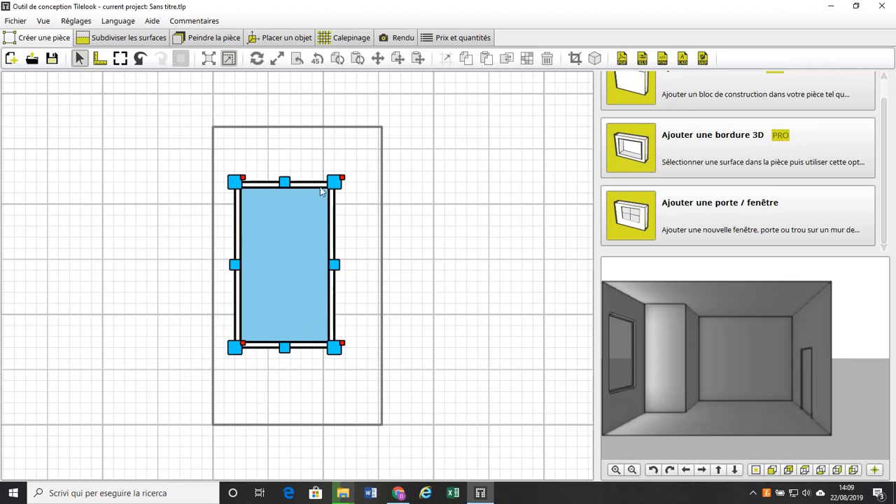
mouse_move(294, 186)
left_mouse_down()
mouse_move(308, 185)
mouse_move(311, 162)
mouse_move(281, 170)
mouse_move(284, 203)
mouse_move(293, 196)
left_mouse_up()
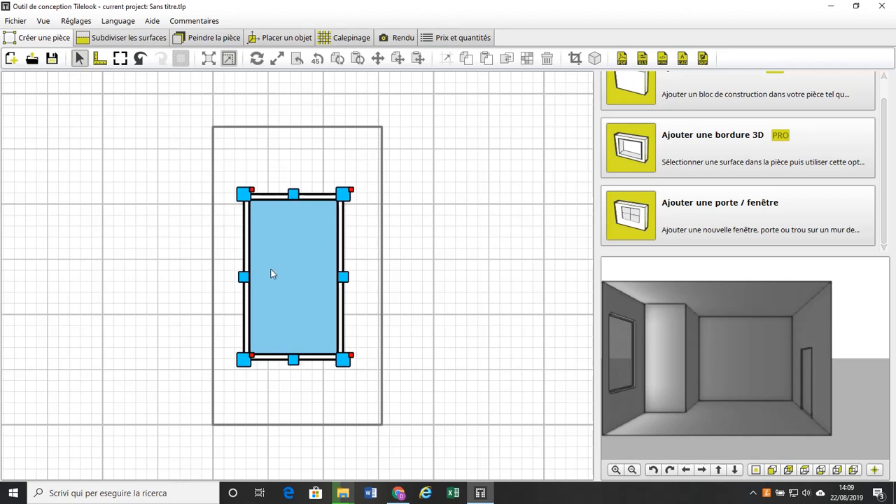
mouse_move(247, 274)
left_mouse_down()
mouse_move(264, 271)
mouse_move(263, 261)
mouse_move(243, 250)
mouse_move(241, 294)
mouse_move(242, 251)
mouse_move(244, 270)
left_mouse_up()
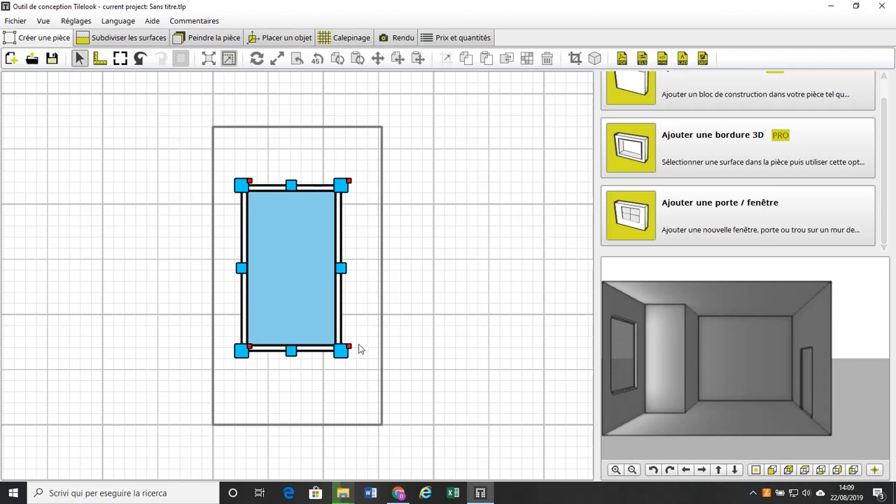
right_click(251, 186)
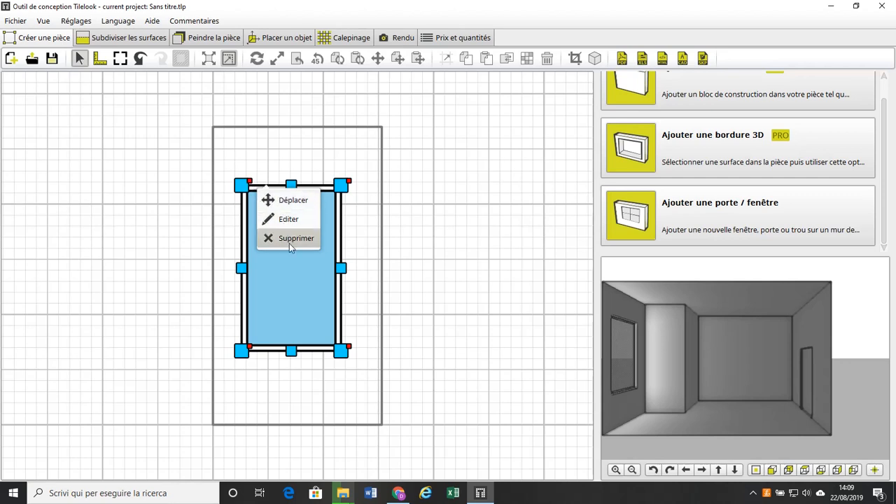
left_click(286, 201)
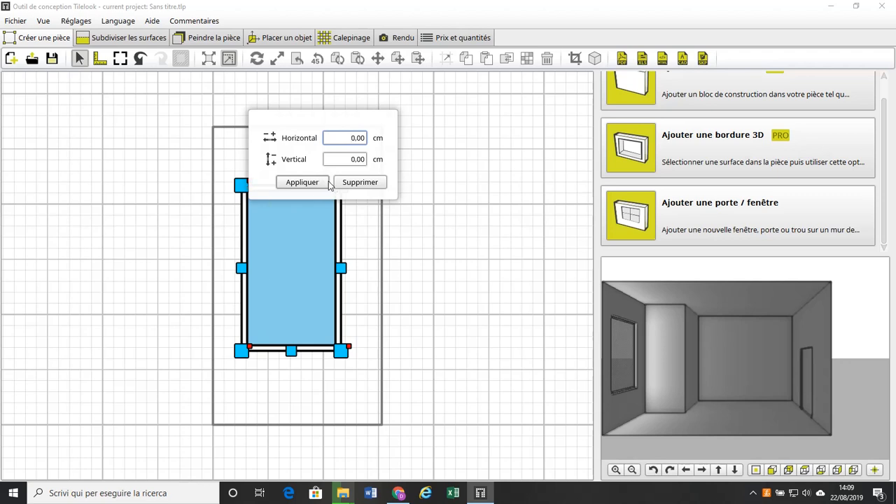
left_click(353, 185)
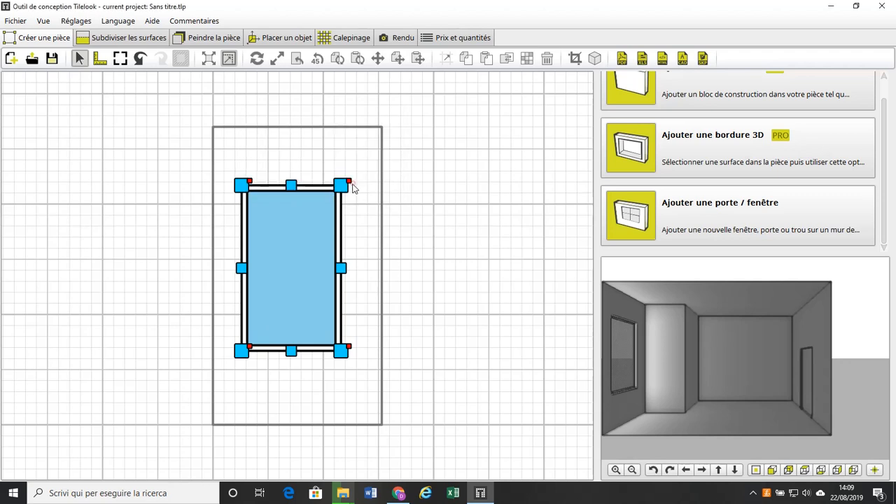
- Open the window's opening settings and apply them with 20 cm lateral distance and 70 cm from the floor
right_click(250, 182)
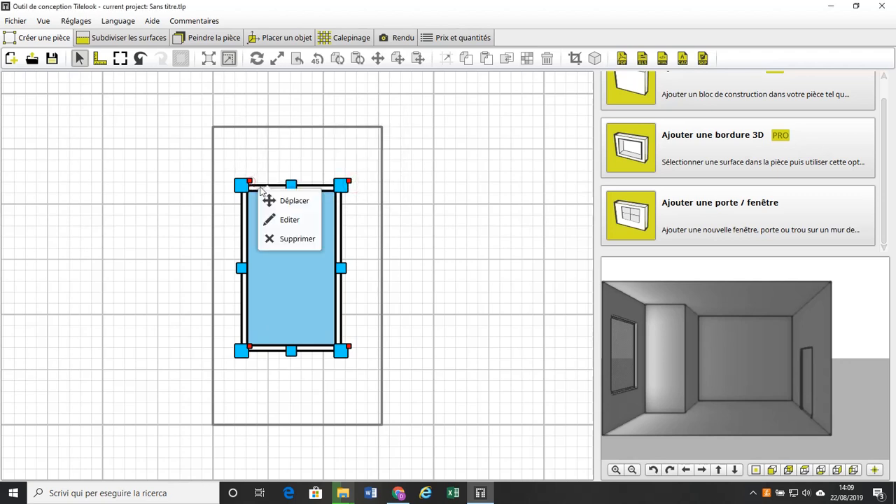
left_click(286, 220)
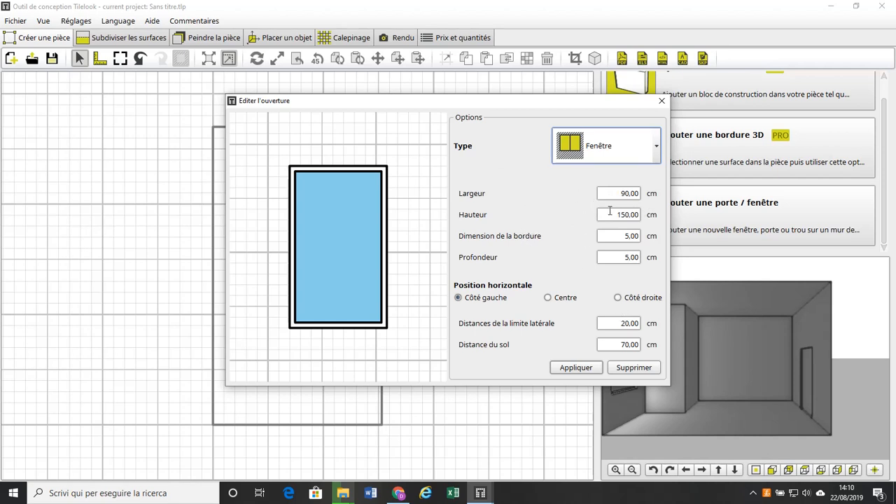
left_click(575, 368)
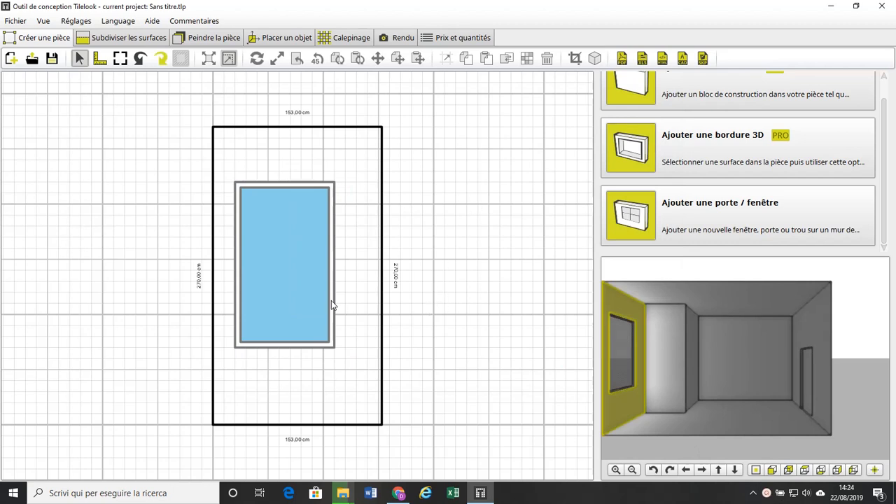
- Move the window by its lower-left corner to just inside the wall's lower-left corner
left_click(331, 300)
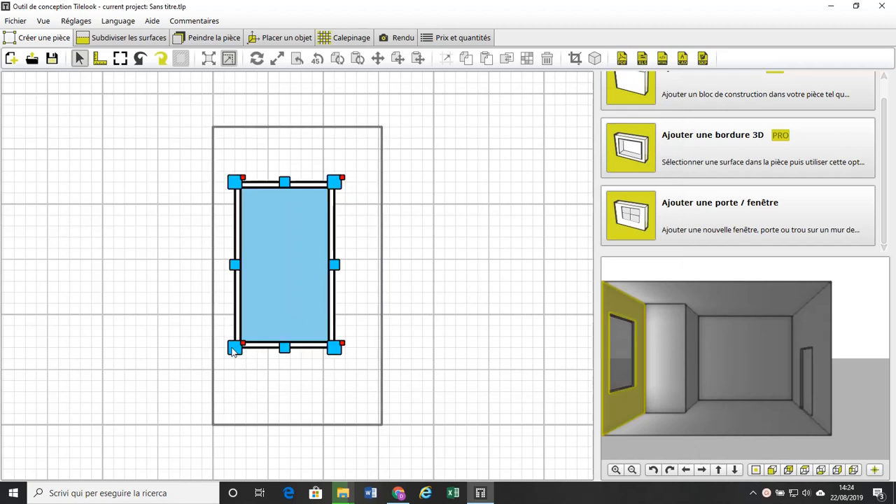
left_click_drag(235, 349, 226, 414)
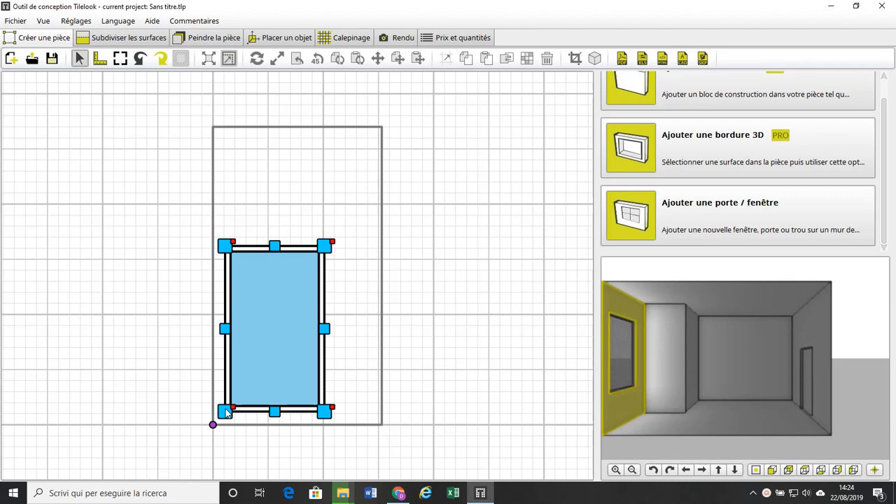
left_click_drag(226, 413, 225, 412)
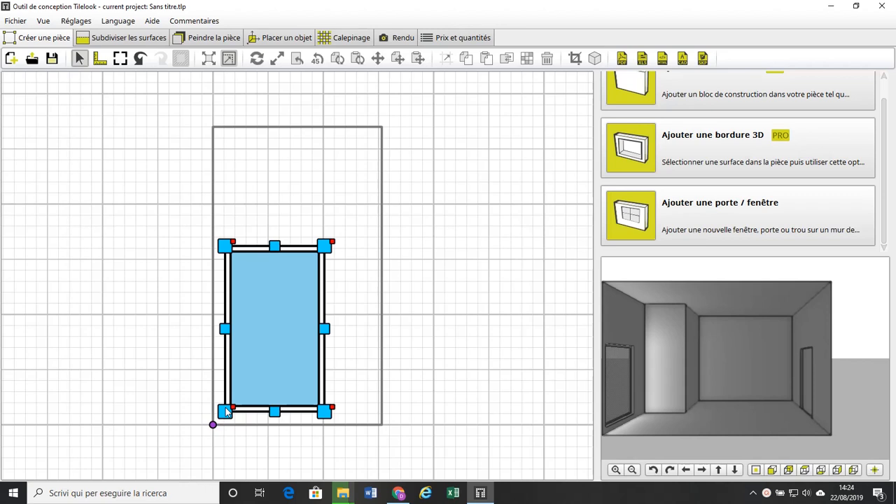
- Move the window onto the wall's lower-left corner, and from there back inward to about the wall's center
left_click_drag(224, 407, 212, 421)
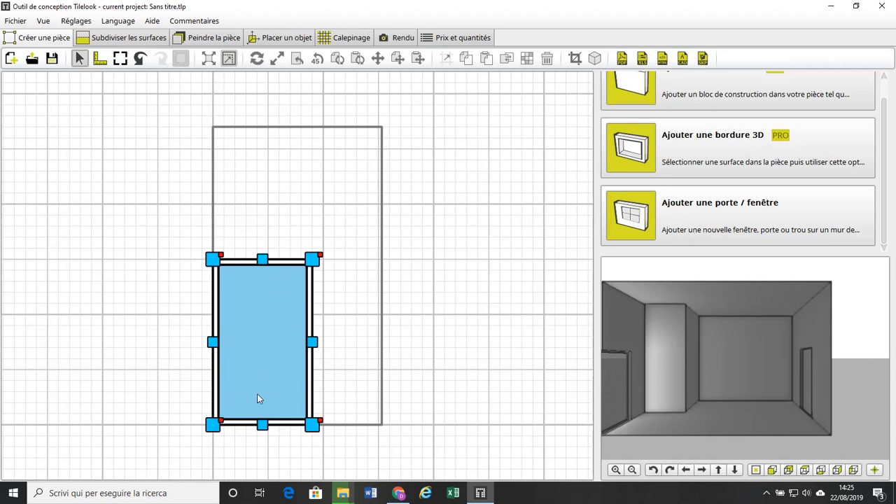
left_click_drag(219, 420, 268, 336)
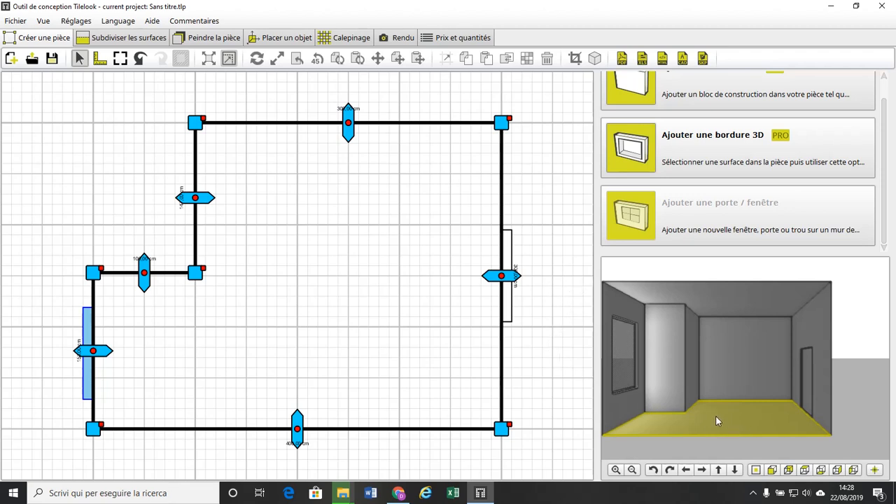
- Start adding a 3D surface on the floor and anchor its block to the room's upper wall
left_click_drag(885, 230, 884, 212)
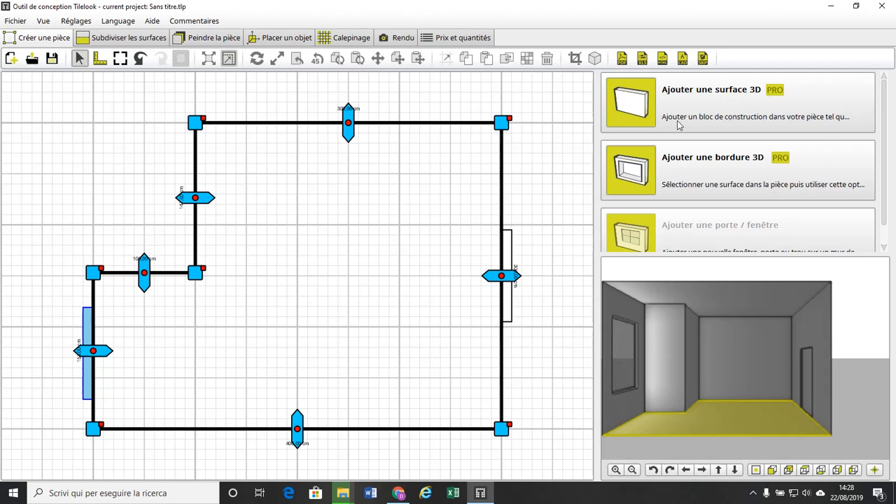
left_click(631, 105)
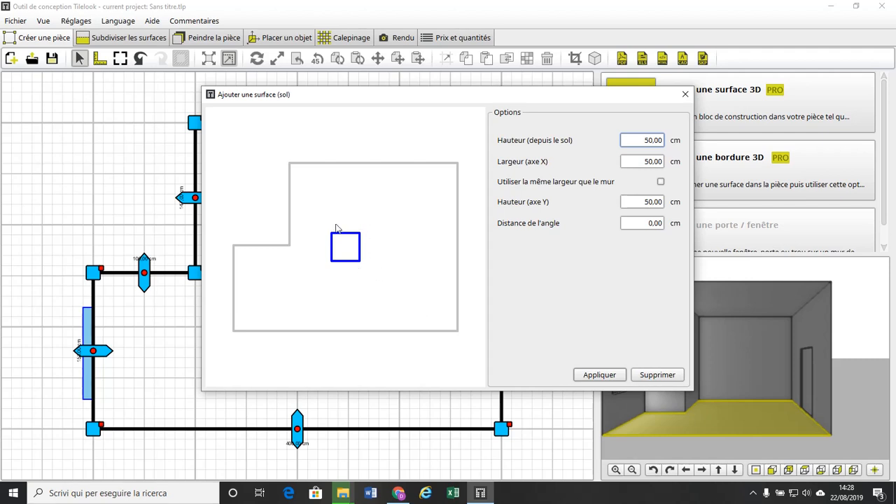
left_click(352, 260)
left_click(357, 231)
left_click(292, 164)
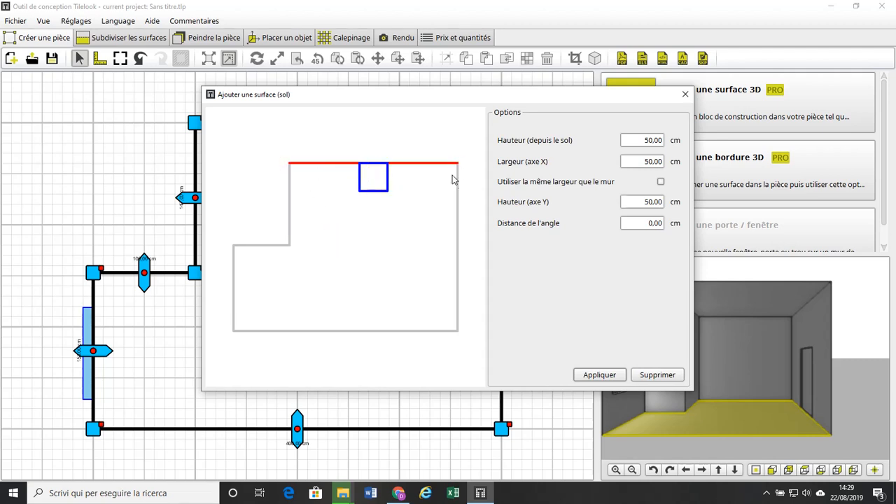
- Try anchoring the block to the right wall and the inner left wall, and return it to the upper wall
left_click(457, 199)
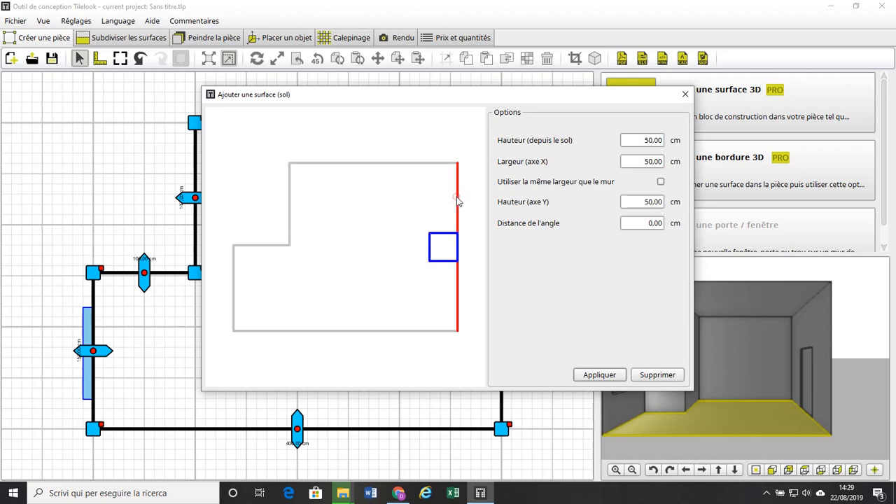
left_click(290, 203)
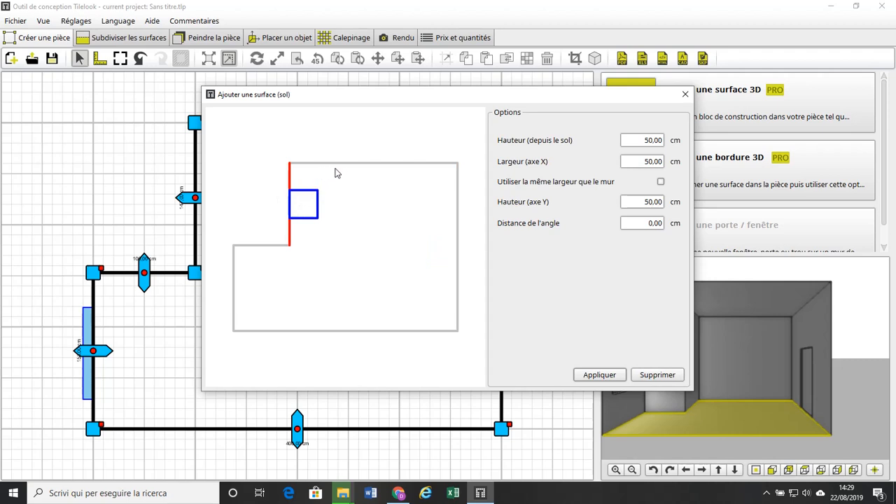
left_click(361, 164)
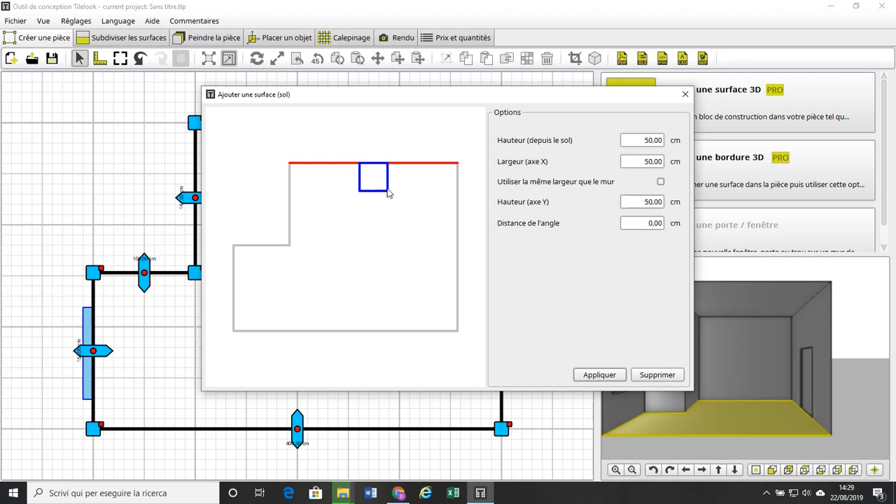
- Place the block at the upper wall's left end with 270 cm height, 20 cm width and 50 cm distance from the corner, and apply
left_click(291, 163)
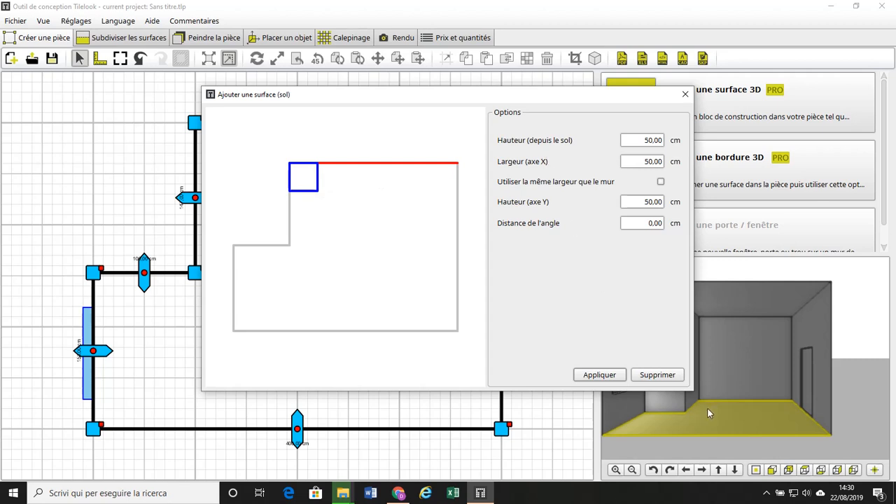
left_click(644, 140)
type("270")
key("Delete")
key("Delete")
left_click(646, 162)
key("BackSpace")
left_click(645, 223)
type("50,")
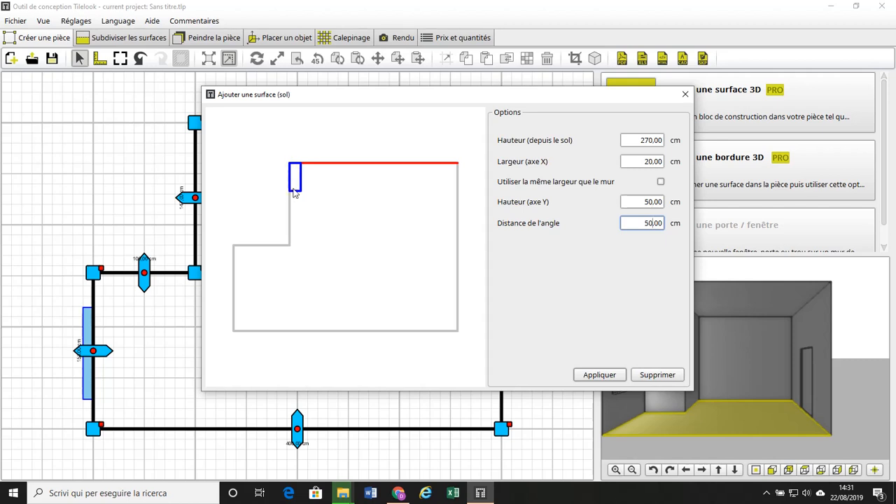
left_click(600, 375)
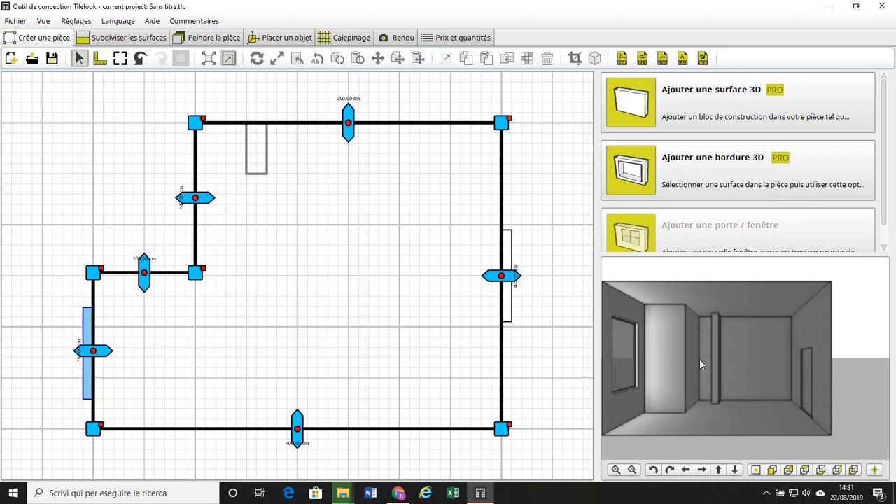
- Select the column on the floor plan and enlarge it freehand to about 52 cm wide and 67 cm deep
left_click(721, 404)
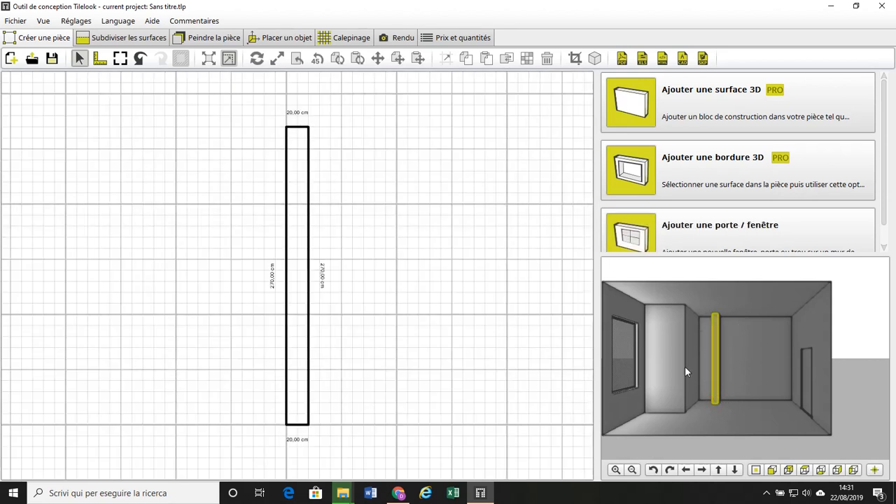
left_click(703, 418)
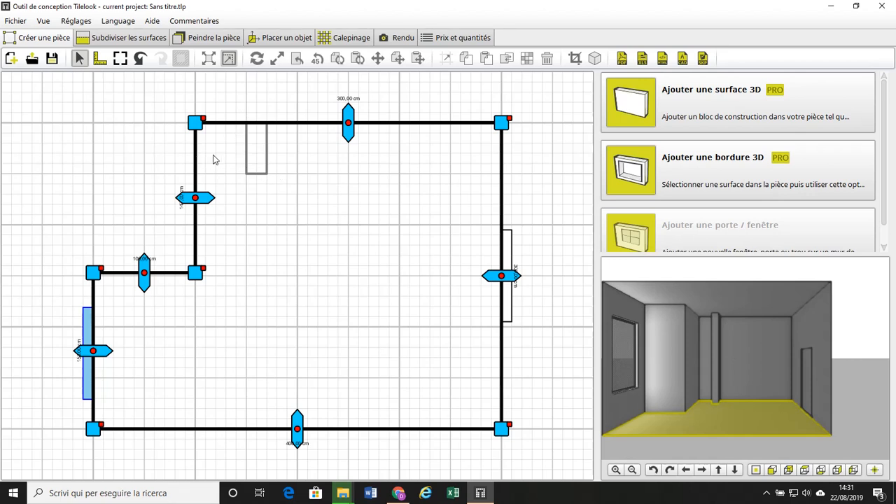
left_click(267, 173)
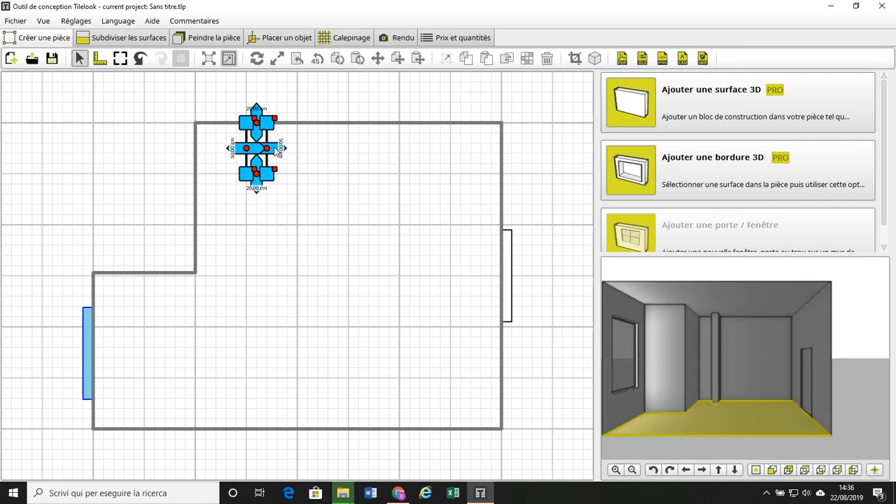
left_click_drag(276, 150, 306, 151)
left_click_drag(272, 184, 277, 204)
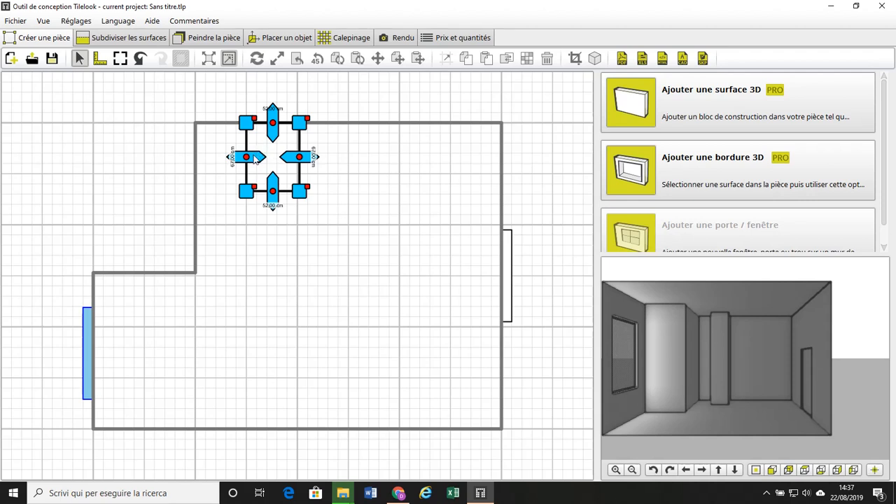
- Lower the column's elevation so that it stops below the ceiling, and apply
right_click(301, 160)
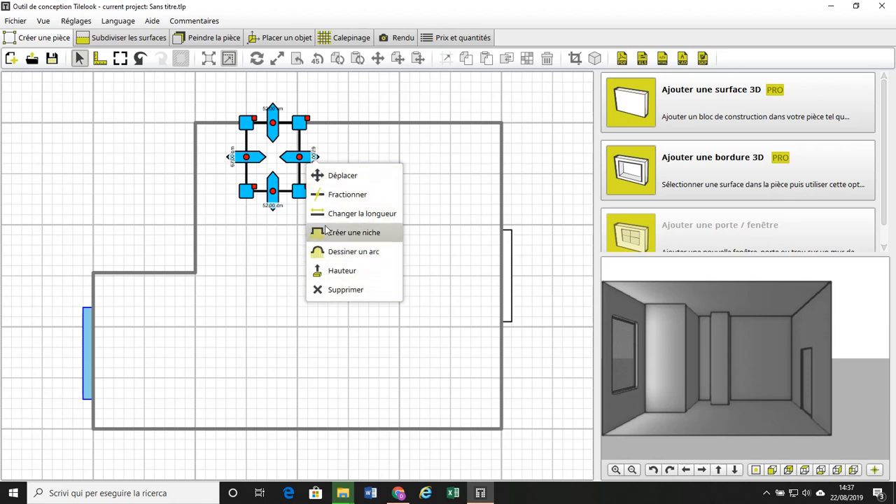
left_click(343, 270)
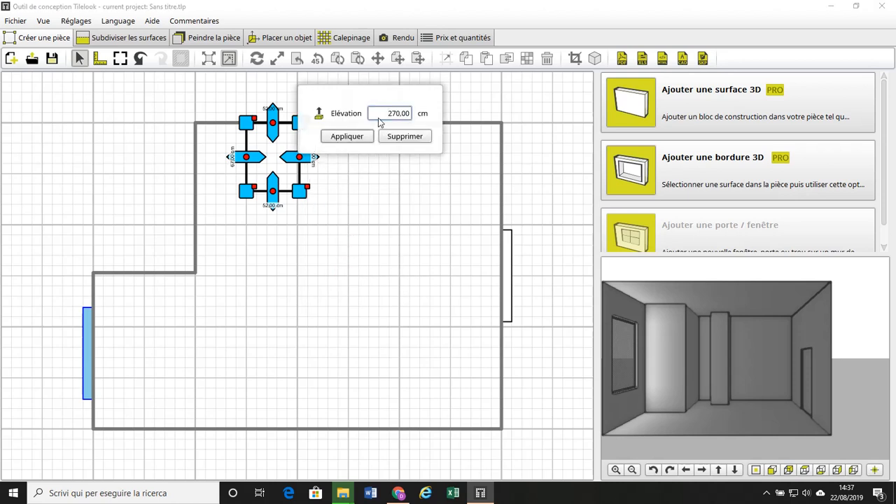
key("Delete")
key("Delete")
key("Delete")
left_click(362, 137)
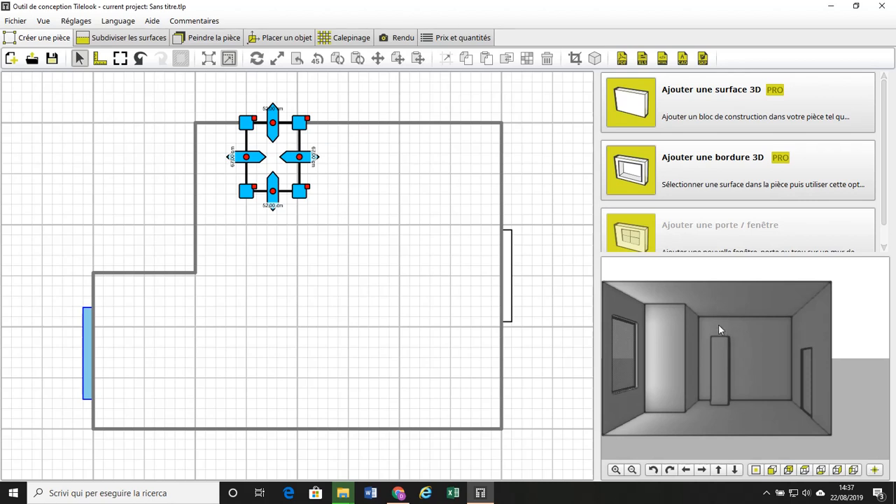
- Reselect the column on the floor plan and inspect its lower-right corner's move options, applying 0 cm horizontal and vertical offsets
left_click(715, 315)
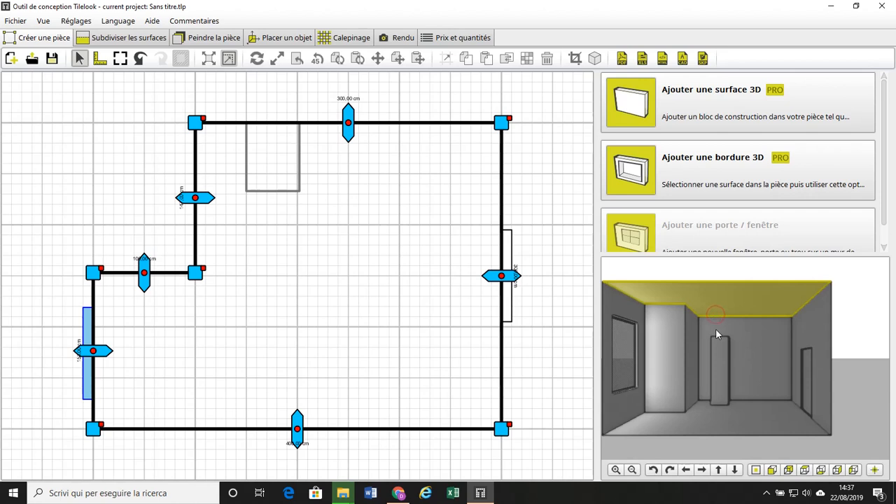
left_click(754, 423)
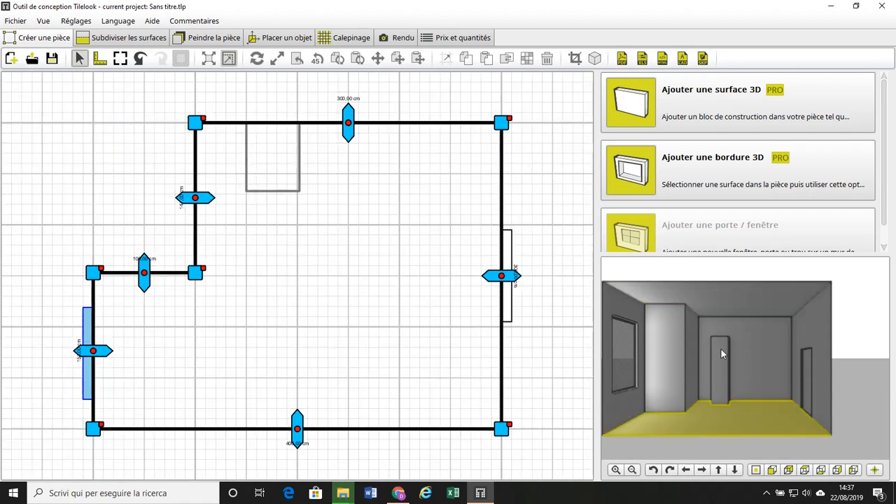
left_click(297, 191)
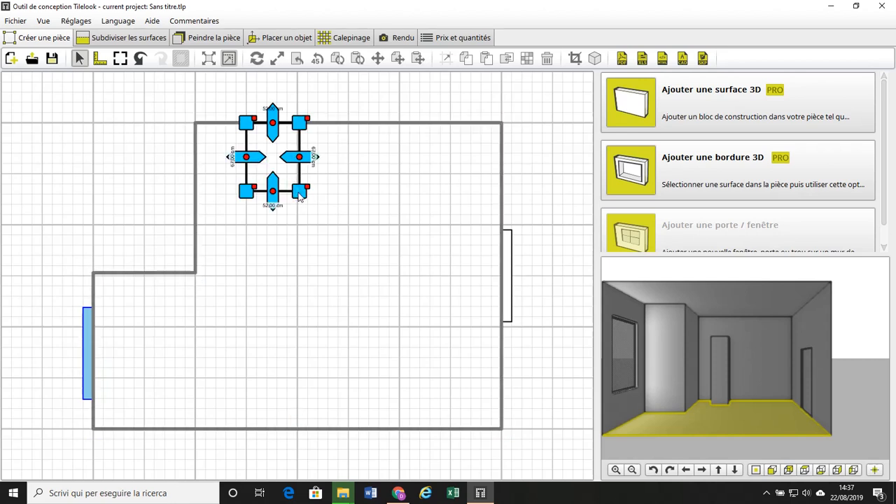
right_click(309, 193)
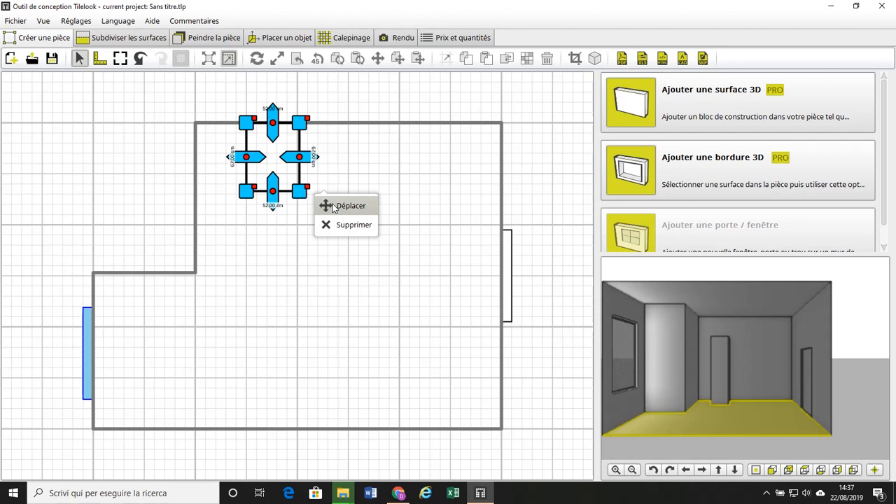
left_click(332, 208)
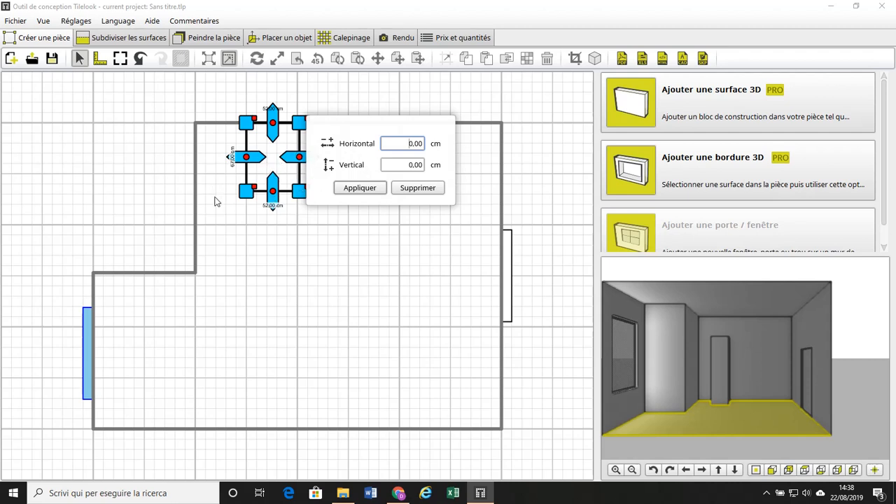
left_click(353, 190)
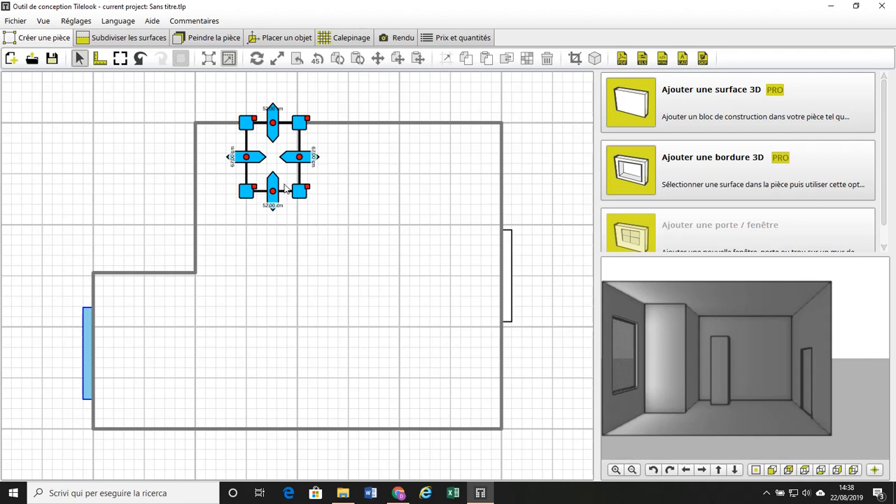
right_click(312, 195)
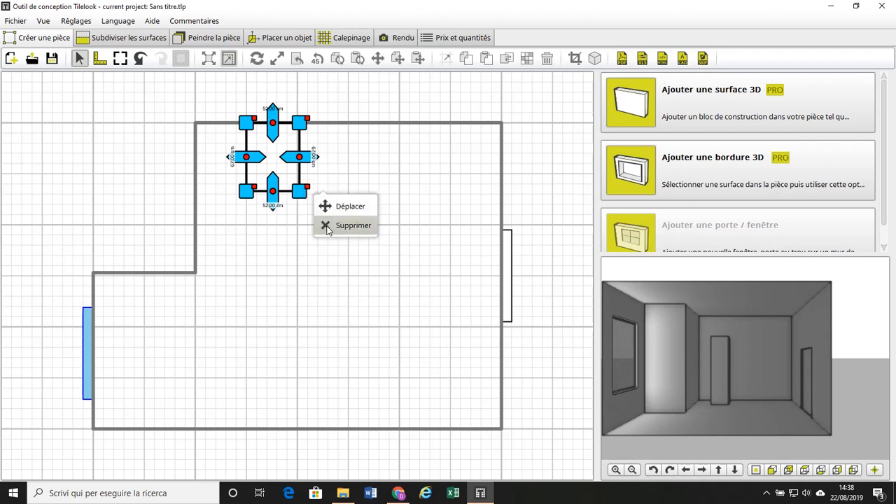
left_click(281, 227)
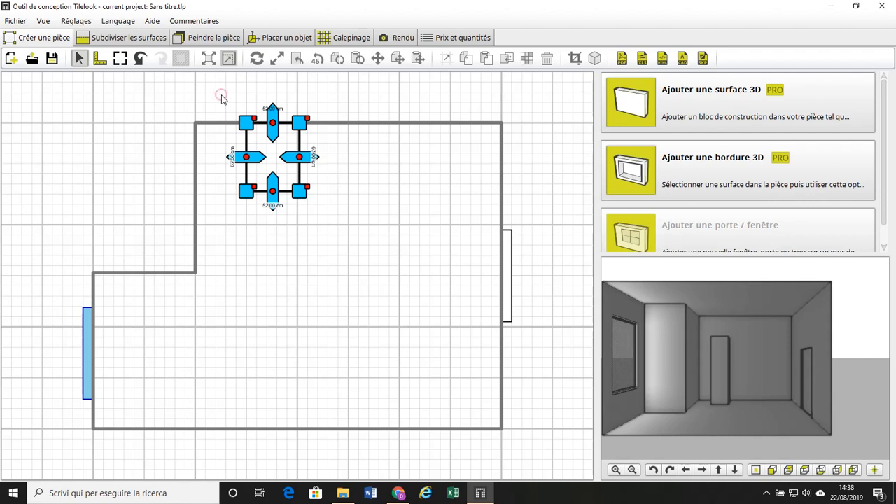
- Select all four corners of the column and move it as a whole into the room's upper-left inner corner
left_click_drag(221, 94, 329, 235)
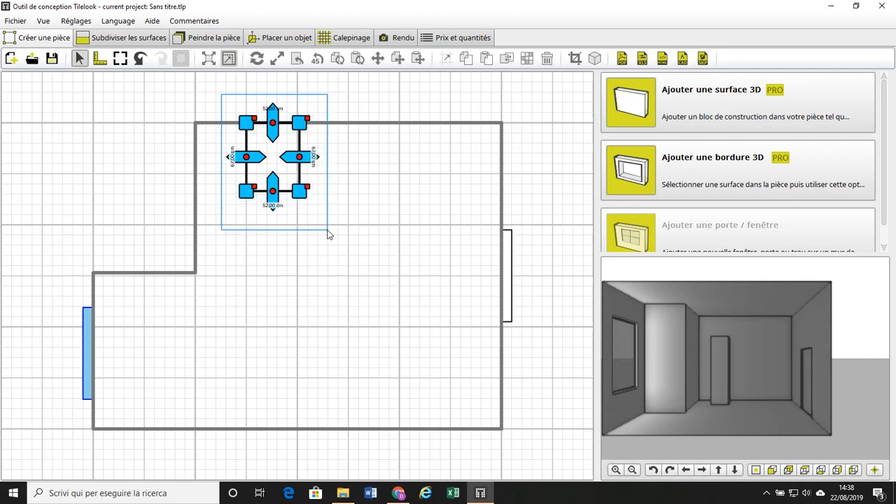
mouse_move(329, 236)
left_mouse_down()
mouse_move(281, 199)
mouse_move(320, 225)
left_mouse_up()
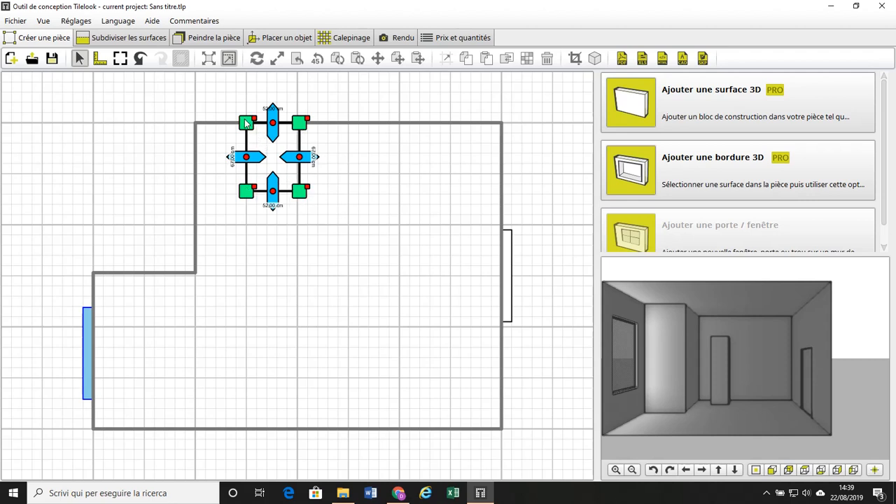
mouse_move(246, 124)
left_mouse_down()
mouse_move(258, 165)
mouse_move(297, 170)
mouse_move(307, 158)
mouse_move(286, 156)
mouse_move(267, 169)
mouse_move(268, 221)
mouse_move(342, 223)
mouse_move(347, 238)
mouse_move(337, 248)
mouse_move(301, 219)
mouse_move(301, 186)
mouse_move(285, 177)
mouse_move(281, 191)
mouse_move(335, 221)
mouse_move(279, 195)
mouse_move(232, 157)
mouse_move(216, 172)
mouse_move(210, 136)
mouse_move(252, 143)
mouse_move(212, 136)
left_mouse_up()
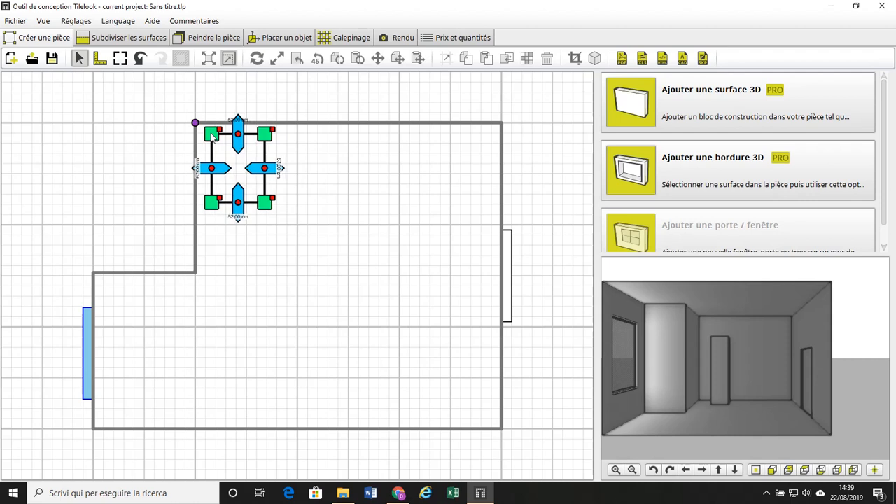
mouse_move(212, 137)
left_mouse_down()
mouse_move(347, 137)
mouse_move(248, 142)
mouse_move(197, 126)
left_mouse_up()
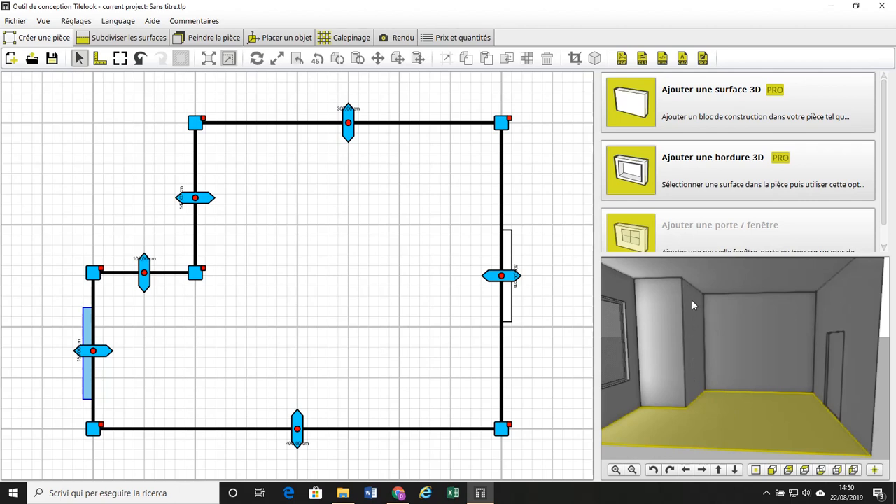
- On the 147 cm wall, start a 3D surface 50 cm deep from the wall, 100 cm wide and 5 cm high
left_click(692, 328)
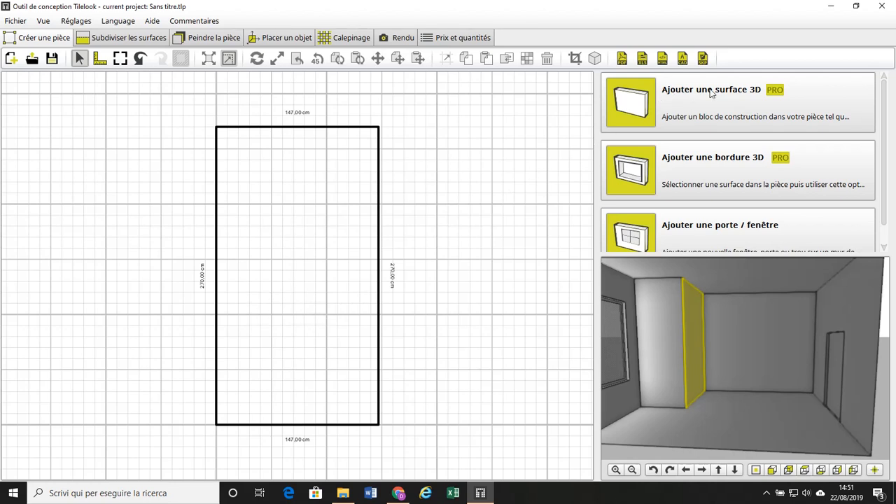
left_click(643, 117)
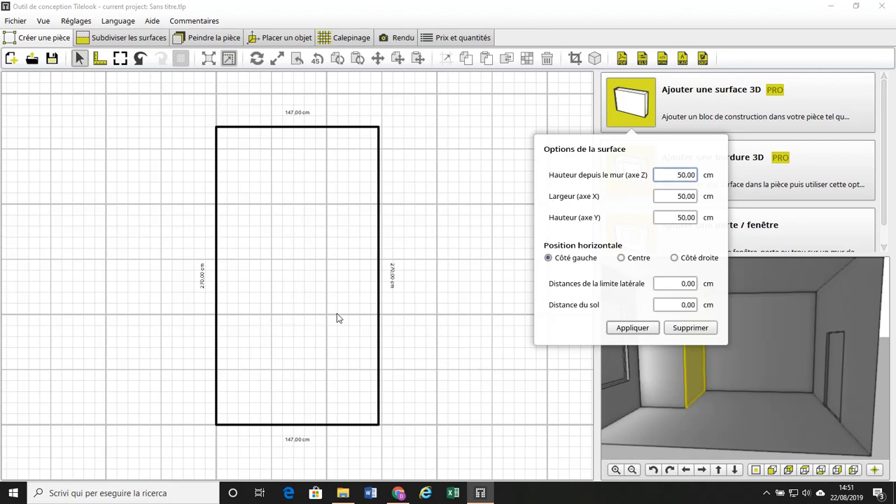
left_click(673, 196)
type("1")
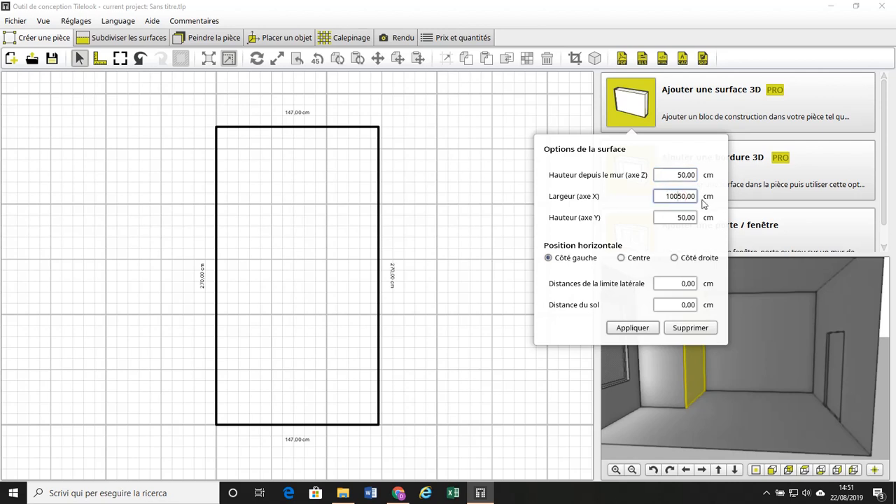
type("00")
key("Delete")
key("Delete")
left_click(679, 217)
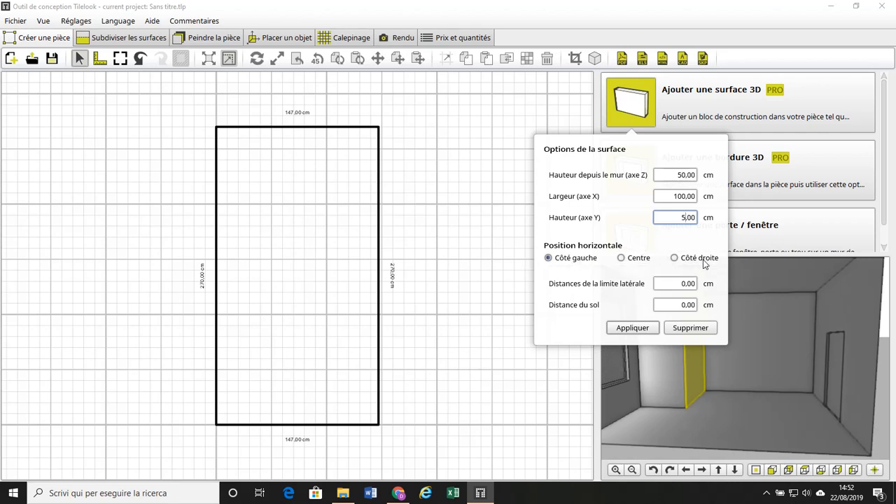
- Position the surface 20 cm from the wall's left side, raise it off the floor, and apply
left_click(549, 259)
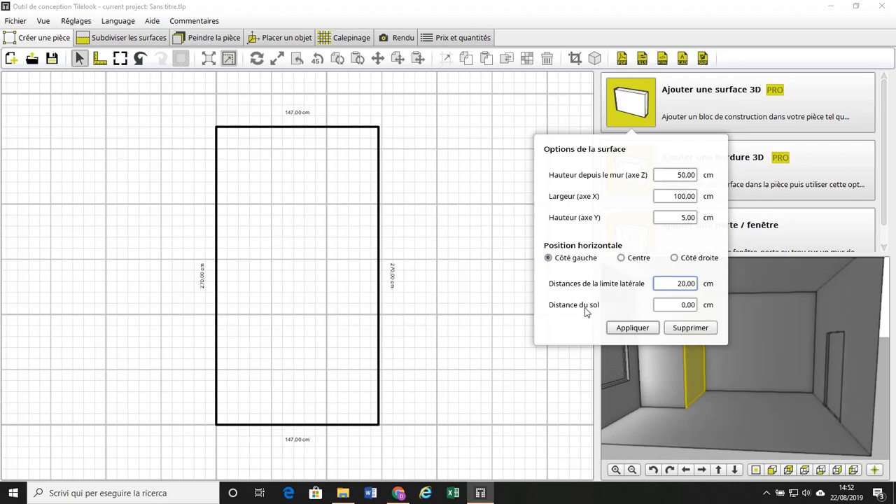
left_click(671, 305)
left_click(637, 331)
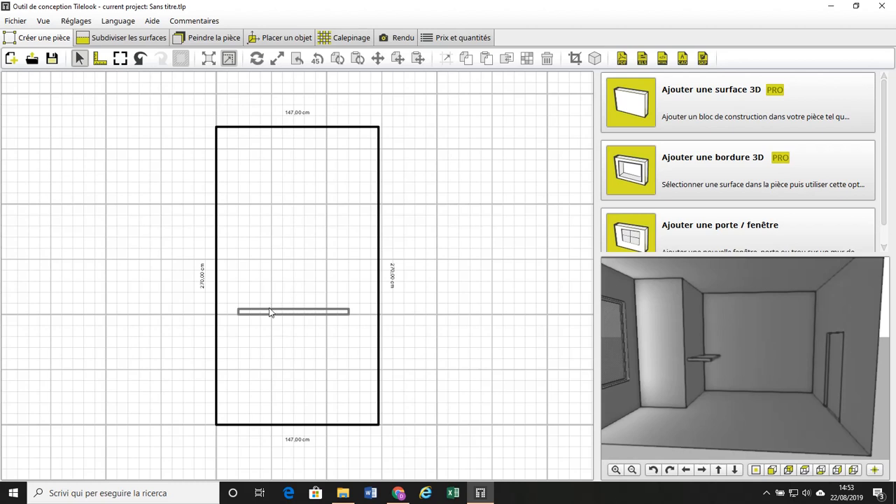
- Delete the projecting shelf-like 3D surface from the 147 cm wall
left_click(316, 313)
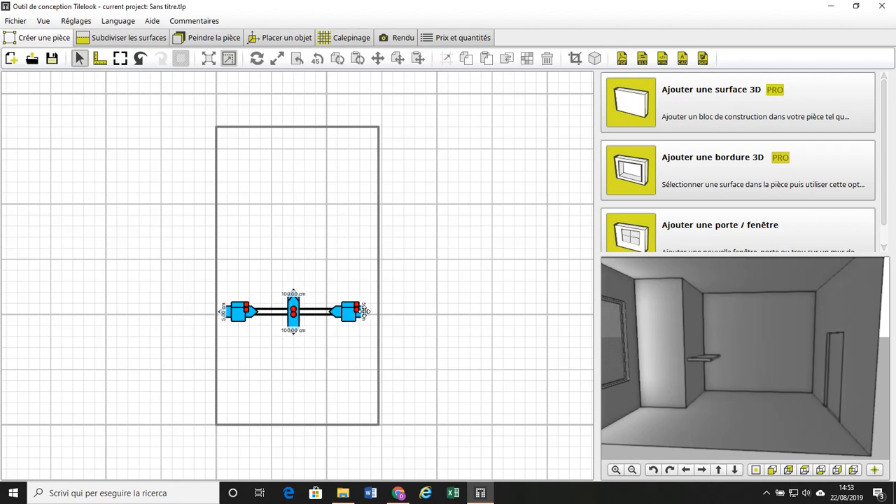
right_click(294, 318)
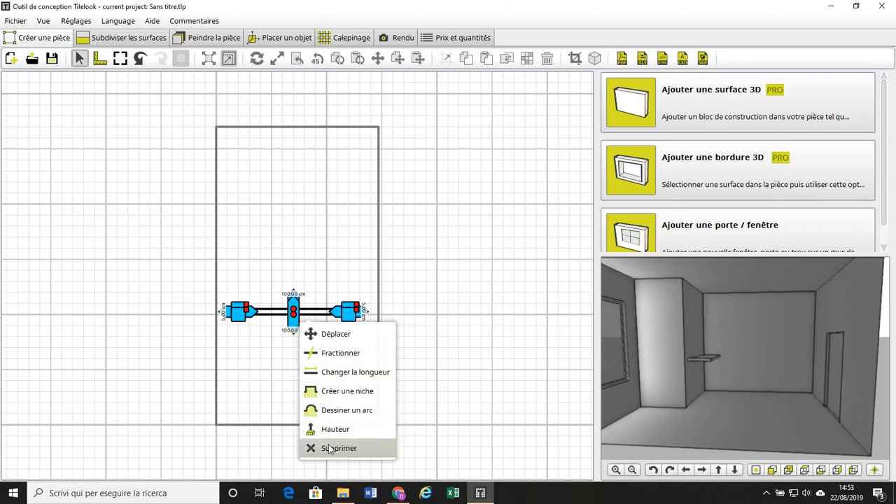
left_click(328, 446)
left_click(277, 293)
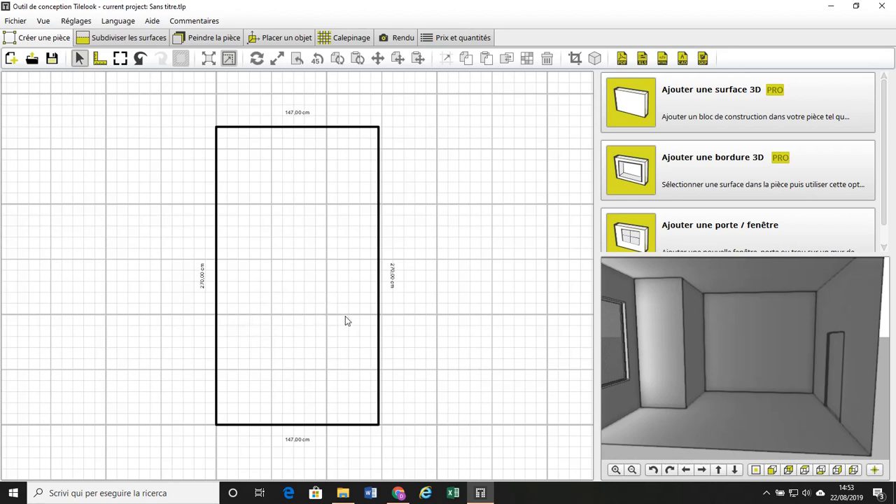
- Start a new 3D surface on the same wall with a depth of -20 cm, 100 cm wide and 20 cm high
left_click(639, 107)
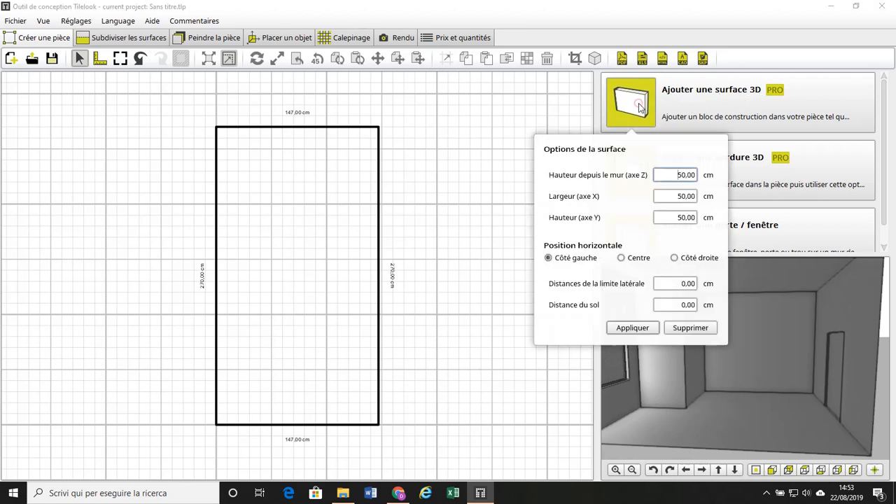
left_click(678, 174)
key("BackSpace")
key("BackSpace")
left_click(679, 198)
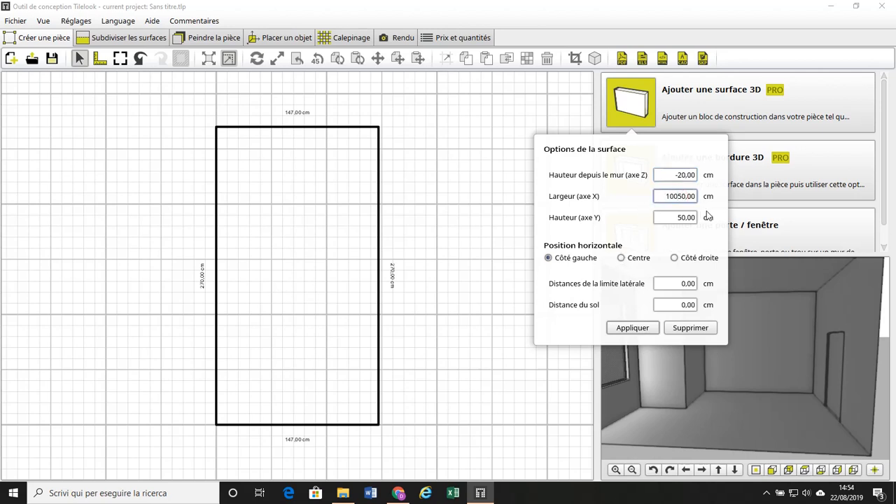
key("BackSpace")
key("BackSpace")
double_click(686, 218)
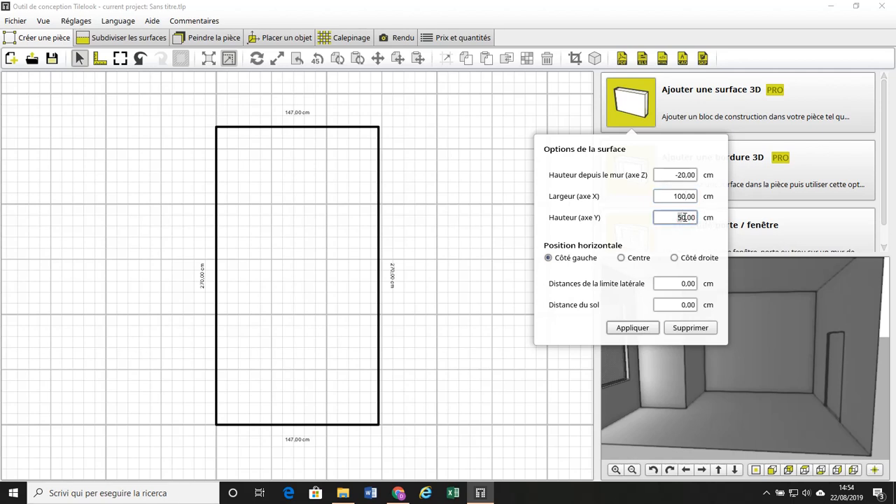
type("2")
- Place the recessed surface 20 cm from the wall's left side and 100 cm above the floor, and apply
left_click(676, 284)
type("2")
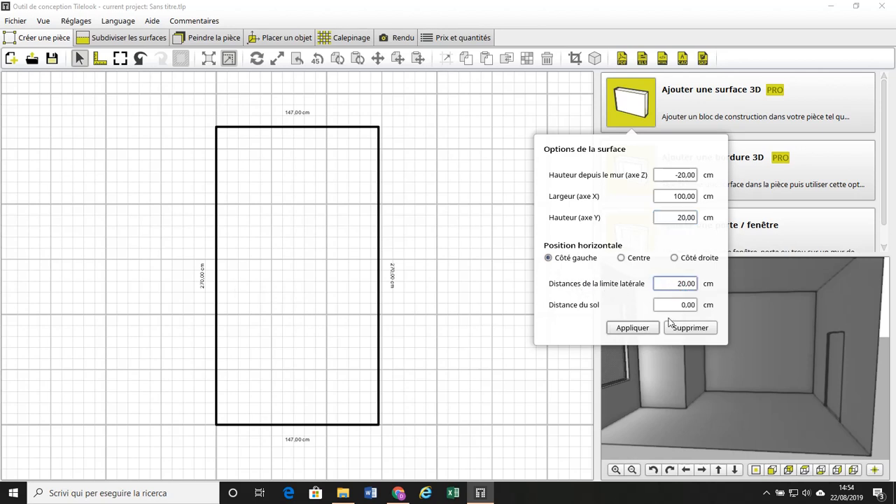
left_click(678, 304)
type("10")
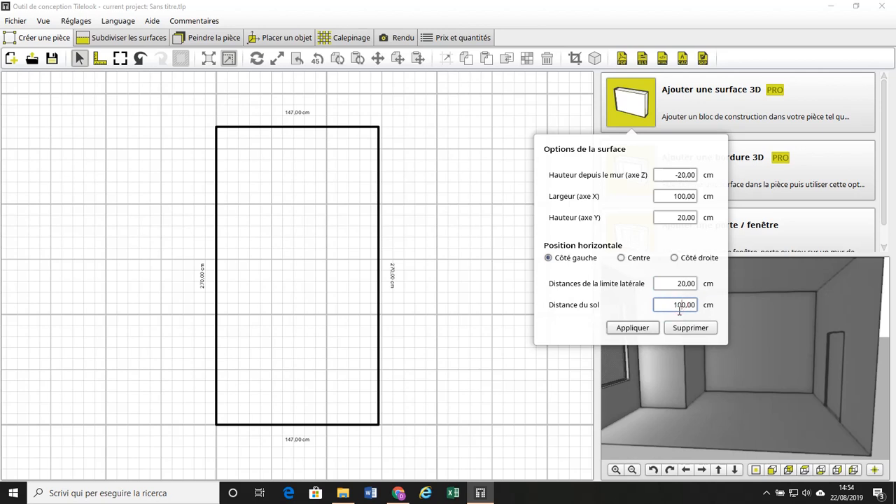
left_click(641, 329)
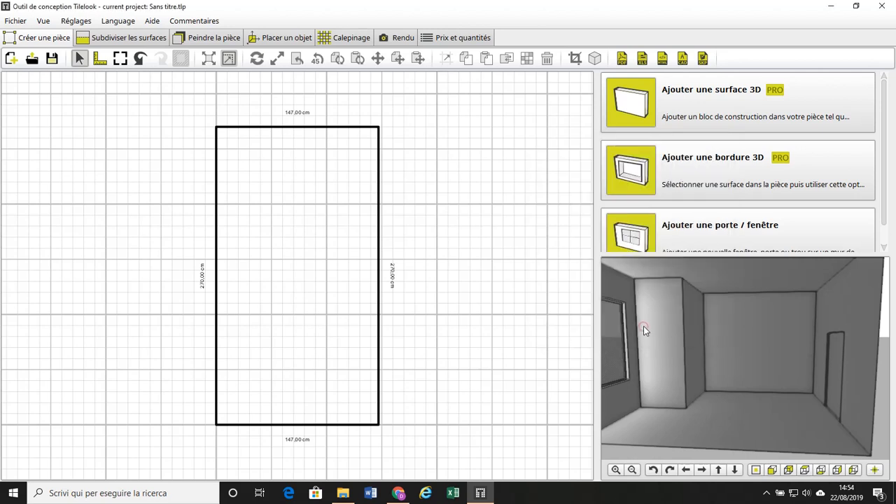
- Examine the recessed niche in the 3D room preview up close and from different angles
scroll(697, 372, "up", 2)
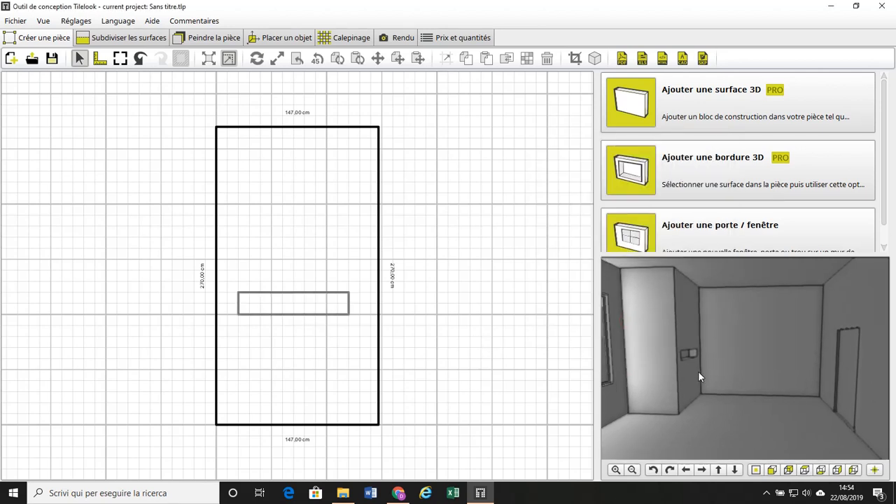
scroll(699, 373, "up", 2)
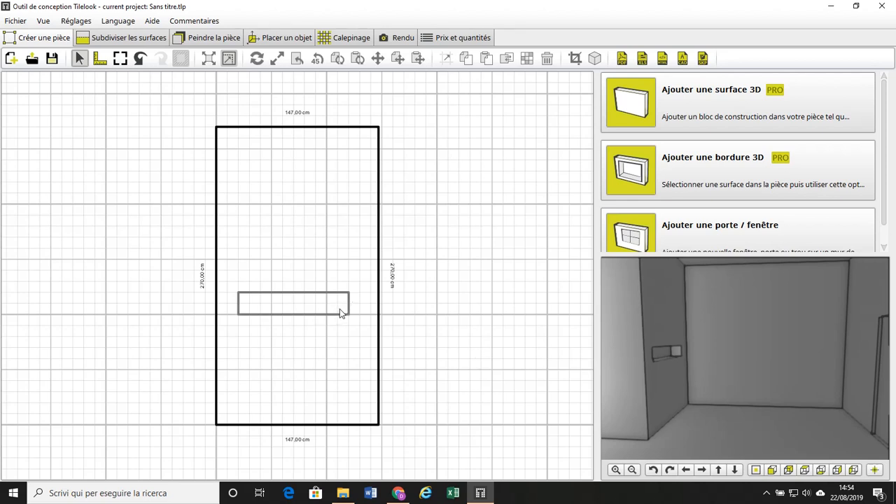
left_click_drag(625, 375, 623, 350)
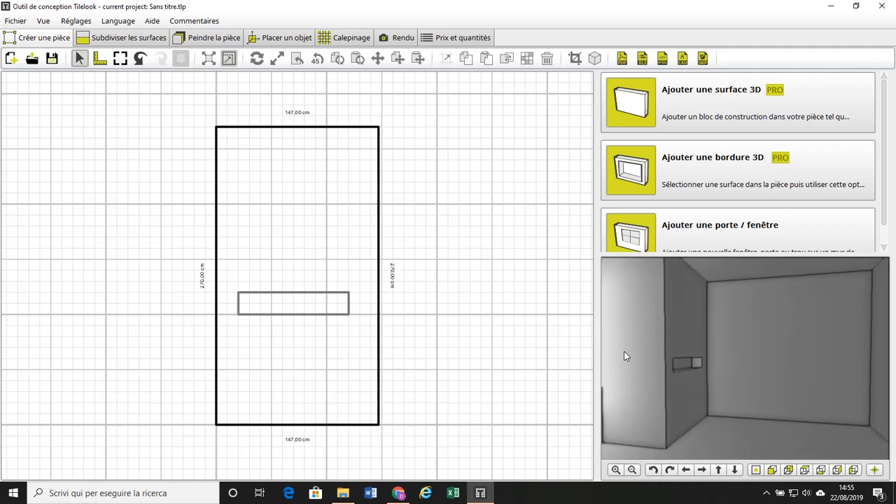
scroll(624, 351, "down", 2)
left_click_drag(690, 374, 670, 390)
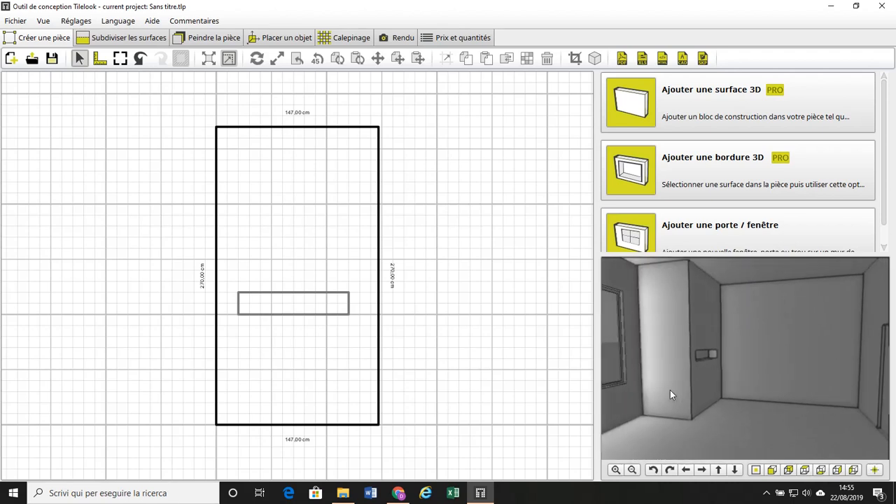